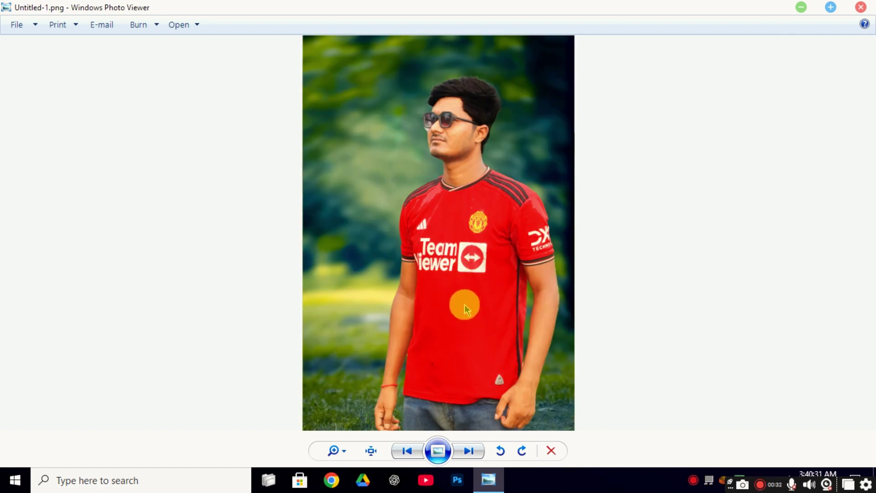
- Compare the original and edited portraits, view the blurred green park background image, and close the photo viewer
key("Left")
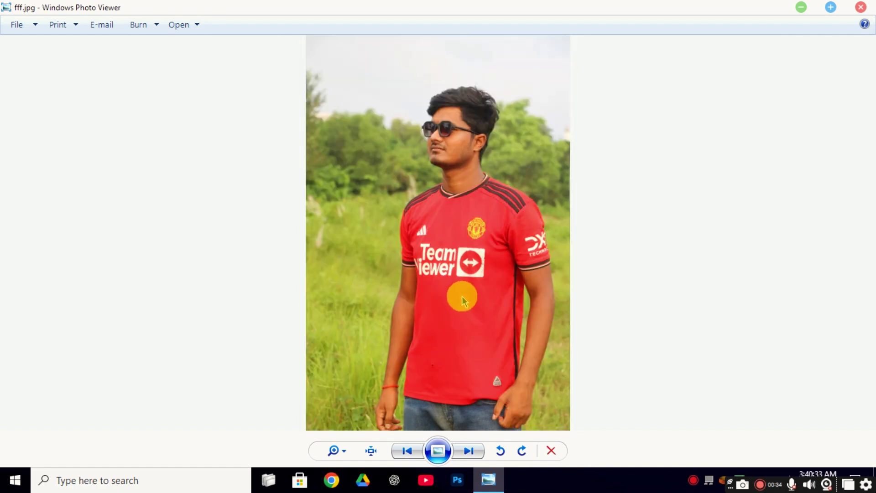
key("Right")
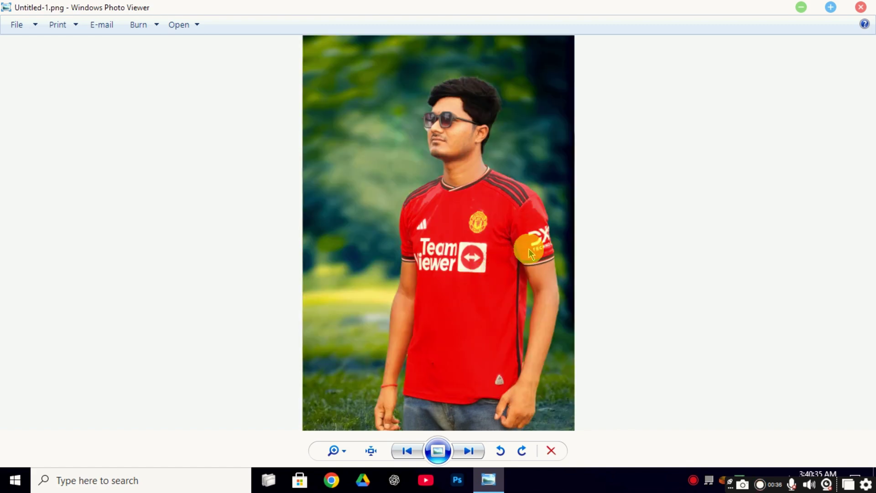
left_click(862, 8)
double_click(264, 131)
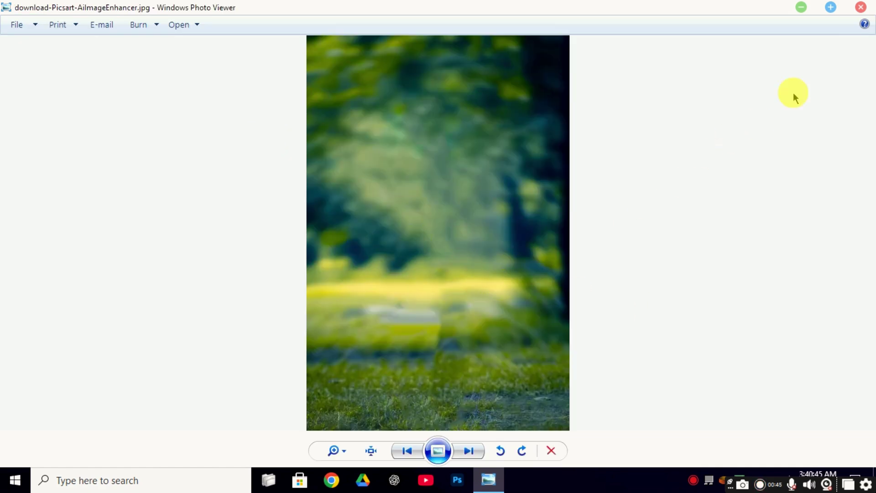
left_click(860, 7)
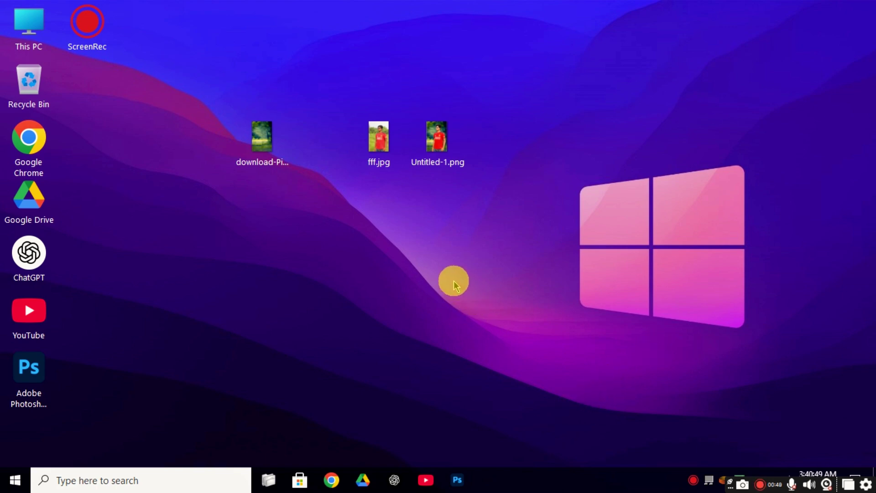
- Switch to Photoshop, open fff.jpg from the personal drive (D:), and expand the layer list
left_click(457, 480)
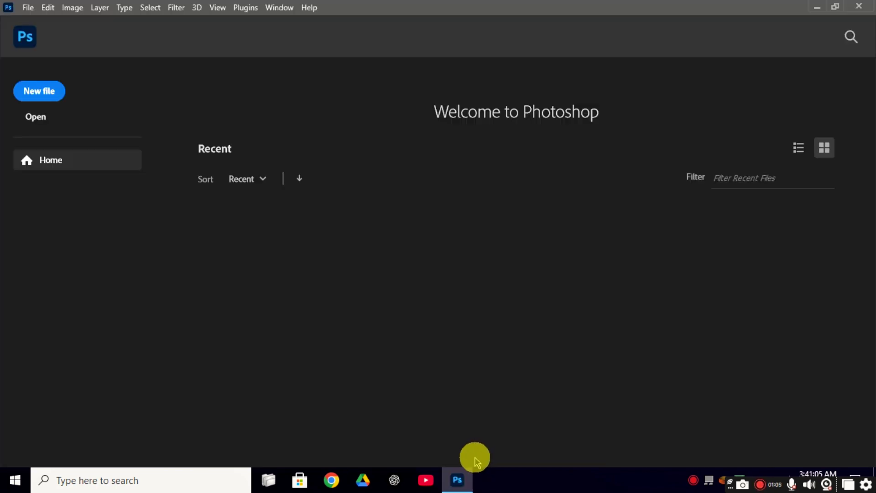
left_click(38, 117)
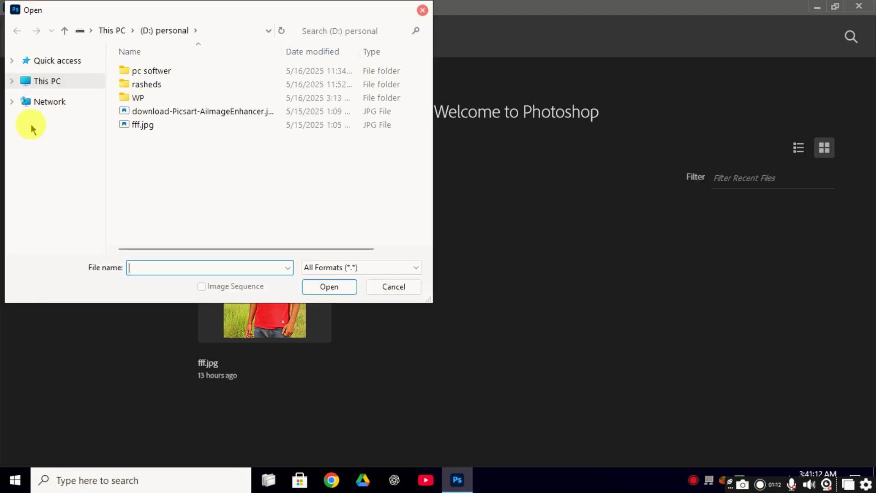
double_click(176, 125)
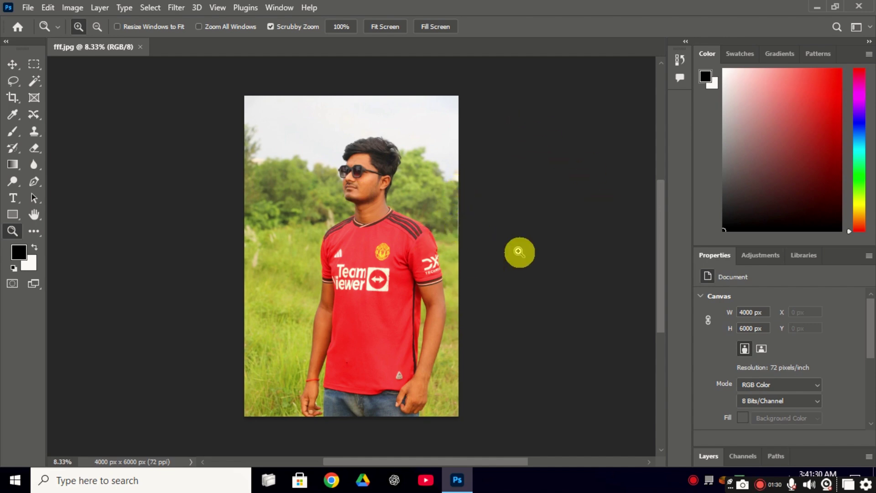
left_click(725, 451)
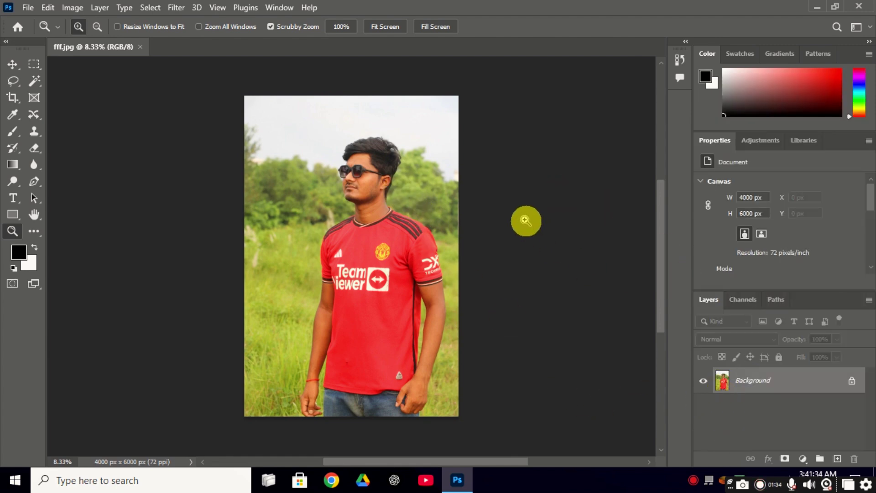
- Remove the blemishes on the man's forehead, cheek and chin with the Spot Healing Brush at 43 px
left_click_drag(367, 149, 465, 179)
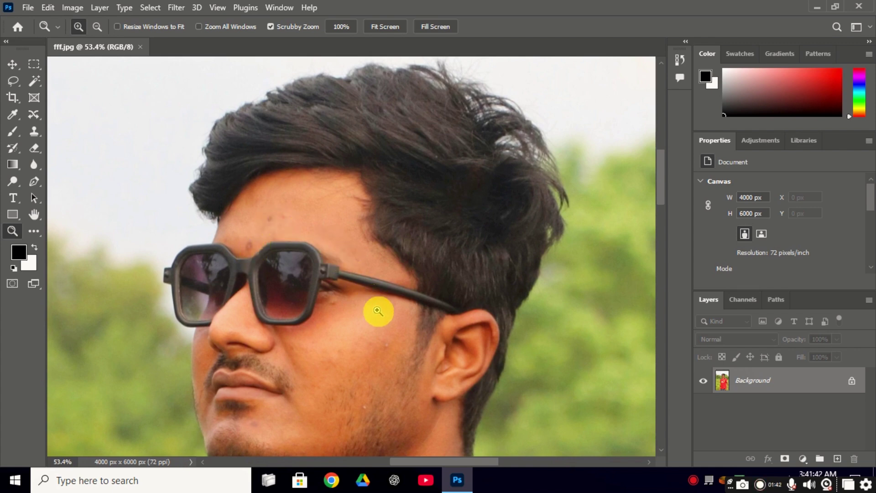
scroll(381, 315, "down", 1)
scroll(359, 383, "down", 3)
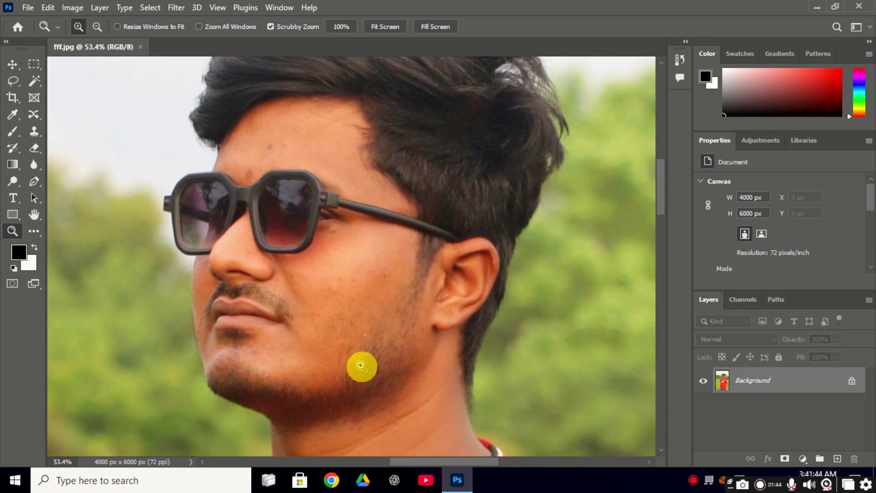
scroll(153, 241, "up", 1)
left_click(12, 64)
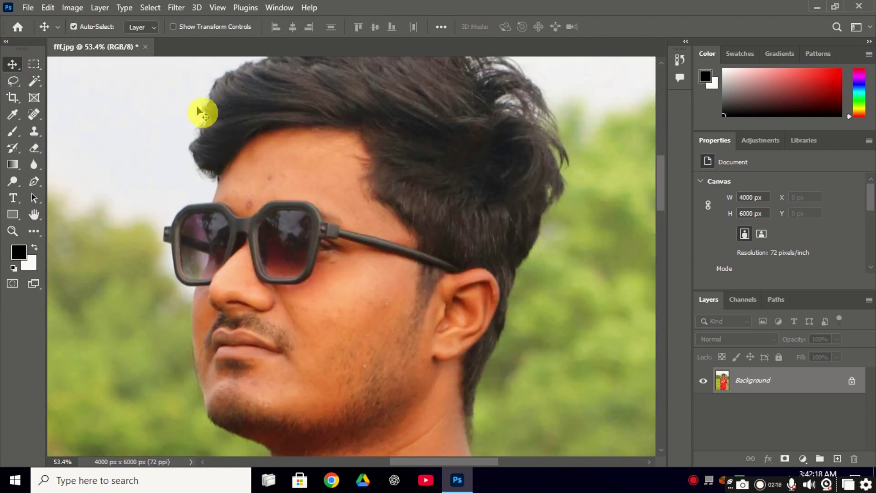
left_click(35, 117)
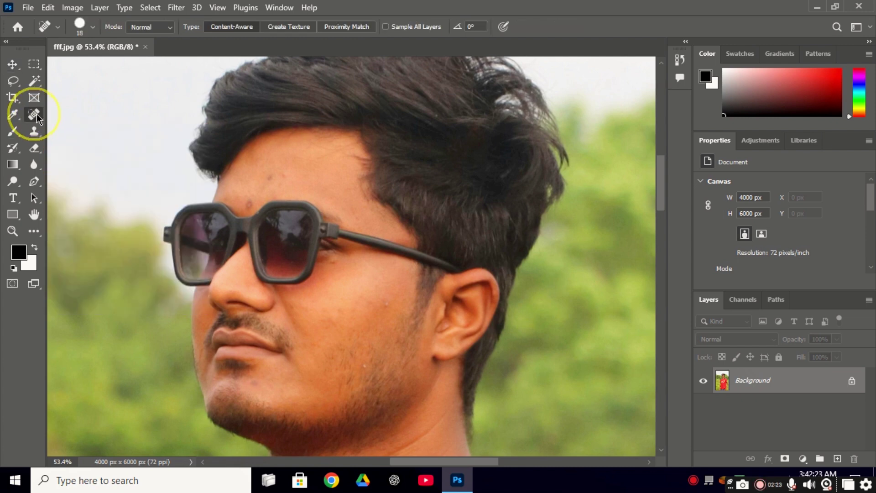
left_click(94, 28)
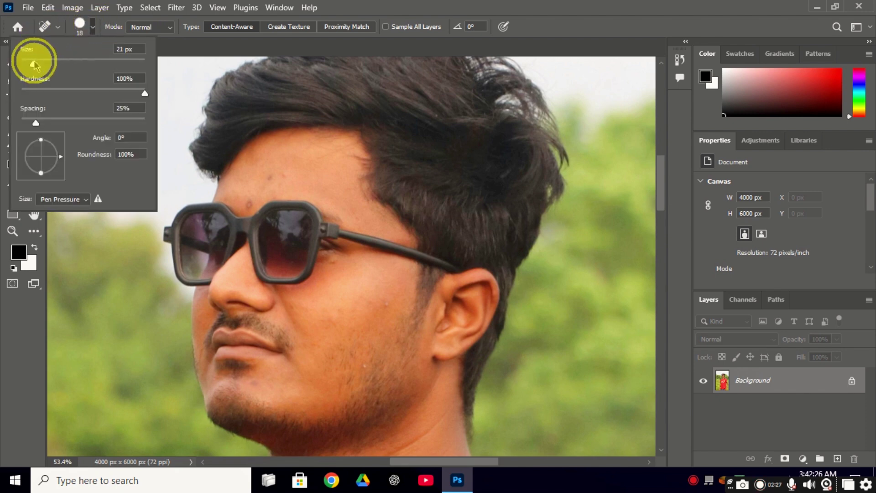
left_click_drag(35, 65, 47, 65)
left_click(172, 93)
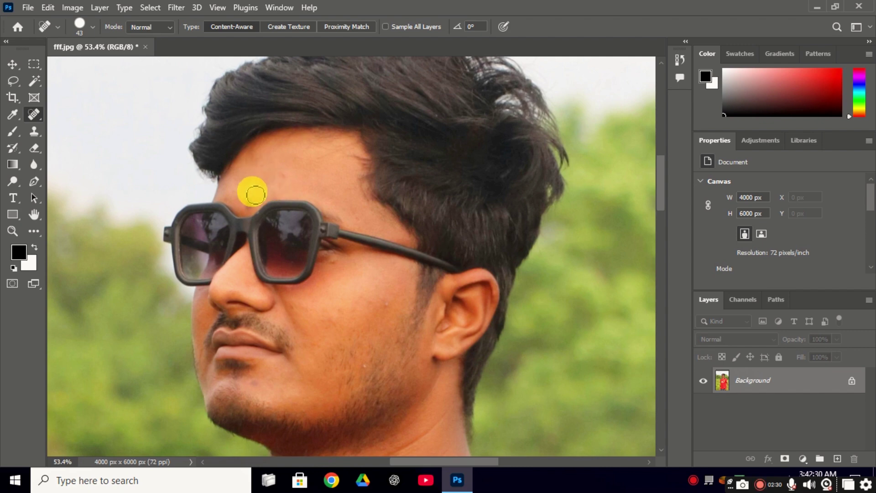
left_click(286, 173)
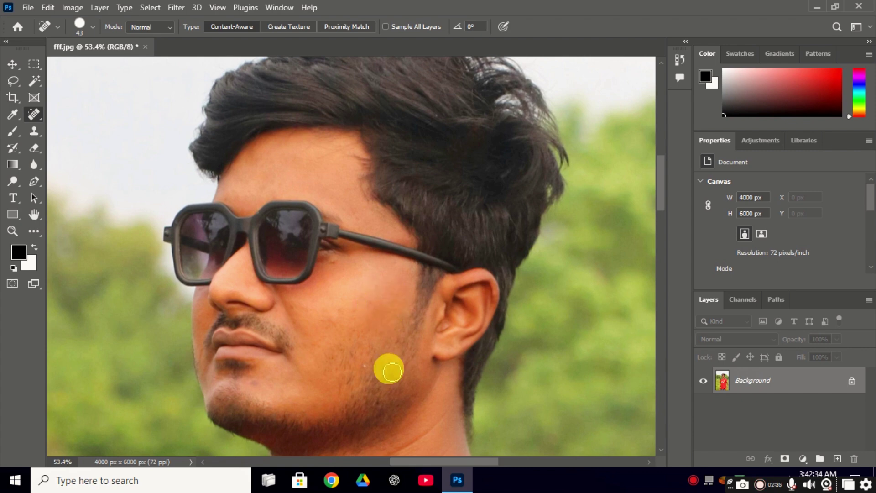
left_click(367, 368)
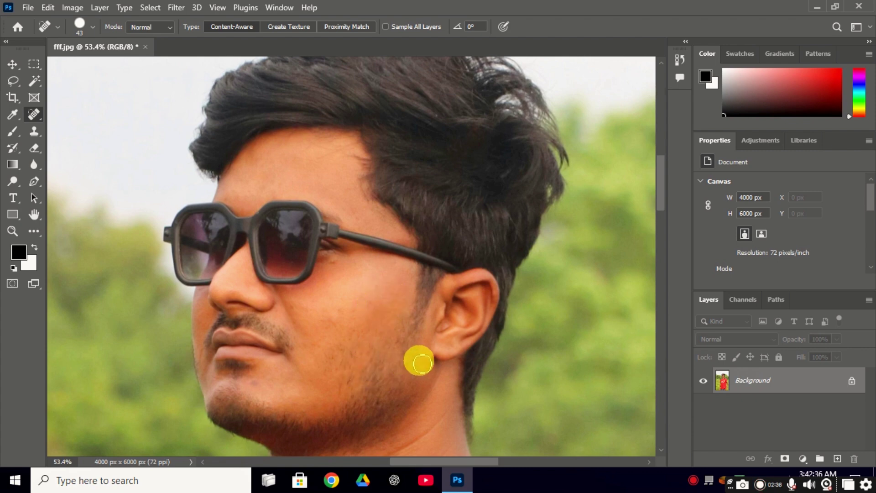
left_click(253, 382)
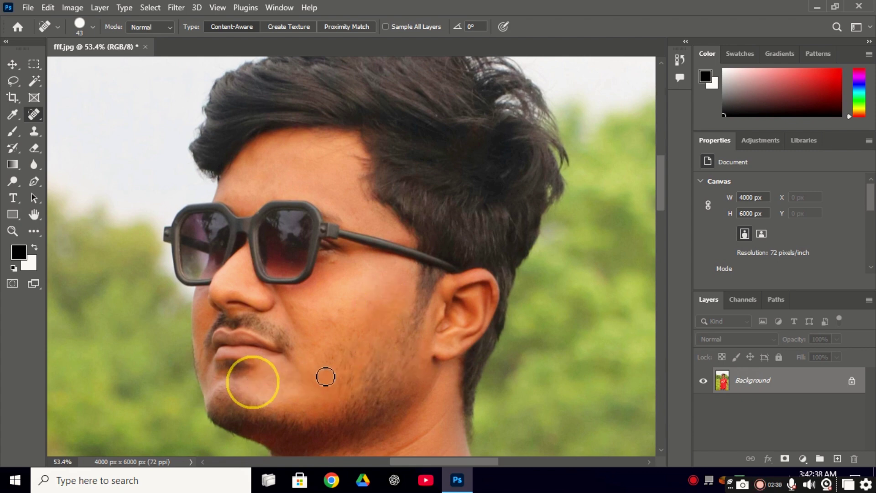
- Remove the small dark spot on the lower front of the red jersey with the Spot Healing Brush
key("z")
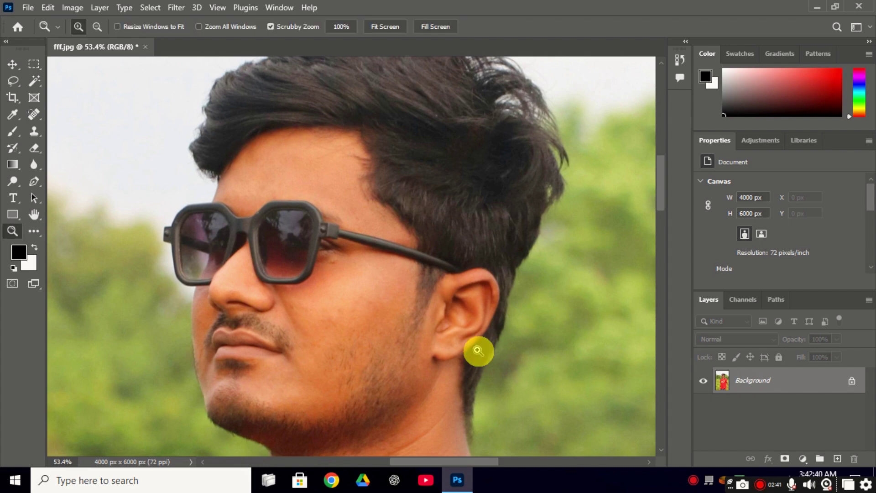
mouse_move(584, 256)
left_mouse_down()
mouse_move(499, 306)
mouse_move(377, 248)
mouse_move(358, 205)
mouse_move(368, 201)
left_mouse_up()
key("j")
key("z")
left_click_drag(367, 409, 453, 397)
key("j")
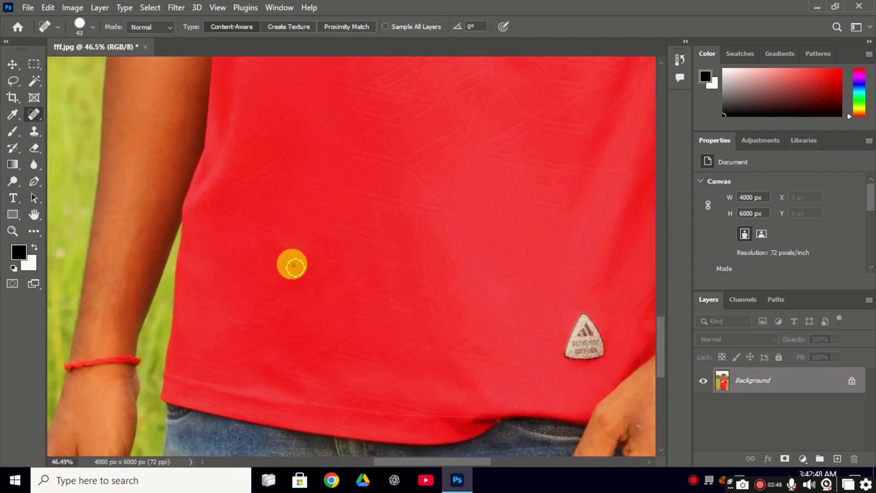
mouse_move(303, 287)
left_mouse_down()
mouse_move(322, 331)
mouse_move(295, 283)
left_mouse_up()
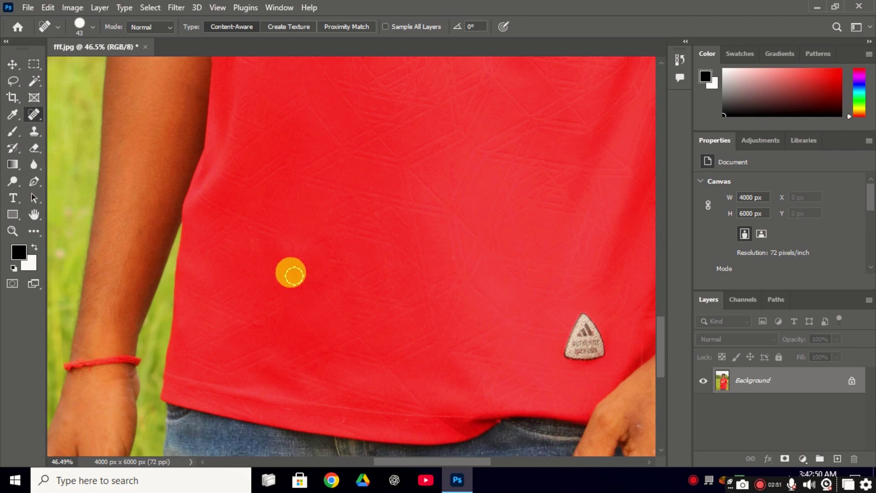
key("z")
left_click_drag(497, 337, 400, 350)
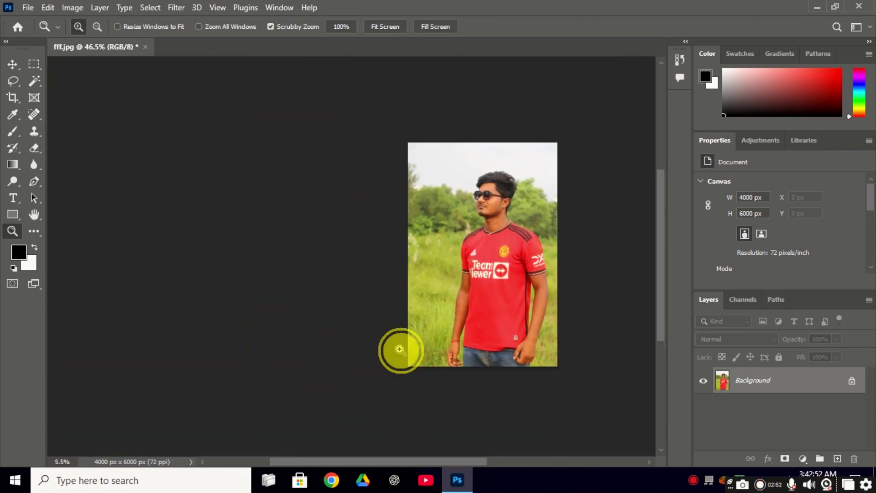
key("j")
left_click(496, 325)
mouse_move(492, 321)
left_mouse_down()
mouse_move(337, 333)
mouse_move(404, 327)
mouse_move(389, 332)
left_mouse_up()
key("z")
key("j")
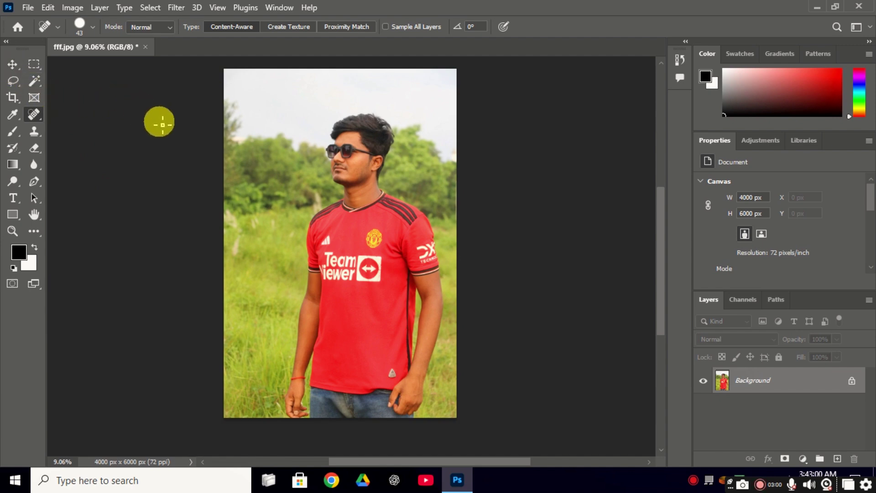
- Select the man's face, neck, both arms and hands with the Quick Selection tool
key("v")
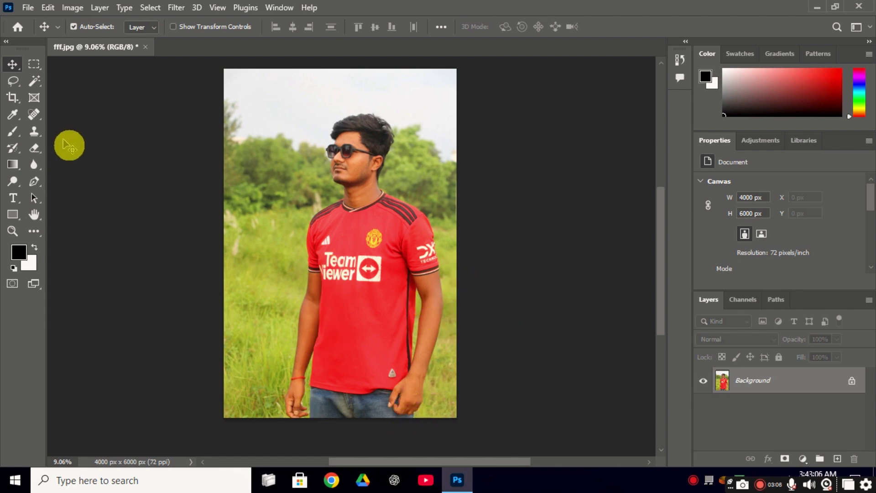
left_click(34, 83)
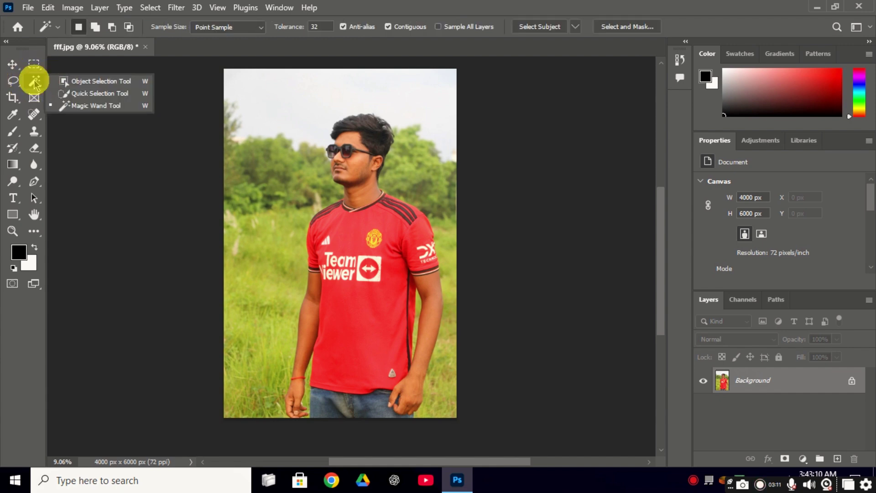
left_click(90, 96)
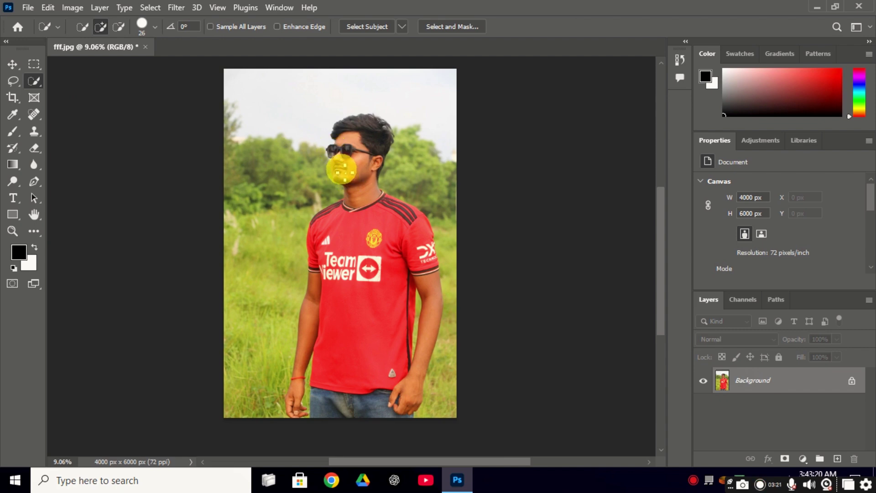
mouse_move(341, 172)
left_mouse_down()
mouse_move(360, 193)
mouse_move(351, 137)
left_mouse_up()
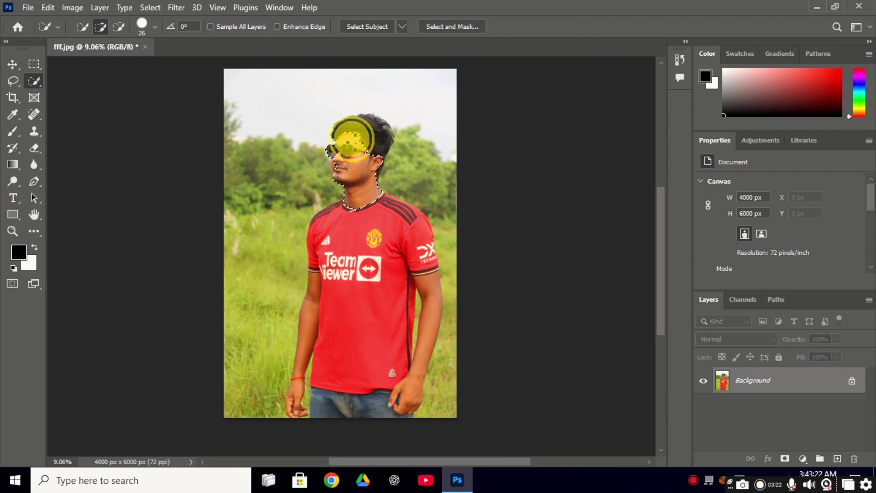
scroll(371, 250, "down", 2)
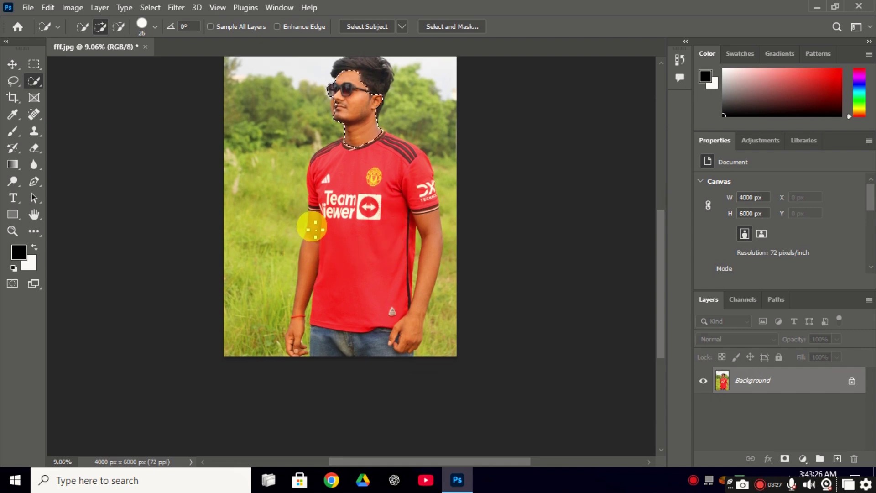
left_click_drag(315, 228, 293, 349)
mouse_move(436, 213)
left_mouse_down()
mouse_move(430, 264)
mouse_move(433, 252)
mouse_move(416, 312)
mouse_move(428, 292)
mouse_move(407, 341)
mouse_move(415, 314)
left_mouse_up()
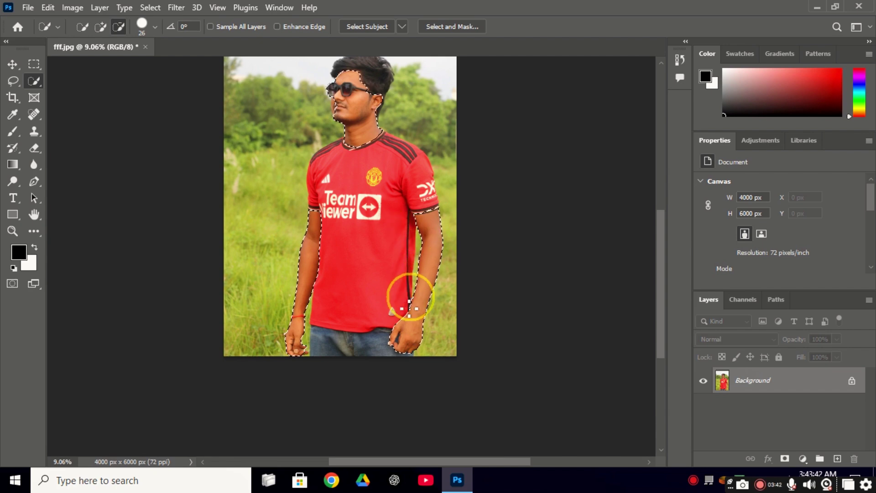
- Brighten the selected skin with an RGB Curves point at input 221, output 237, and clear the selection
scroll(378, 215, "up", 2)
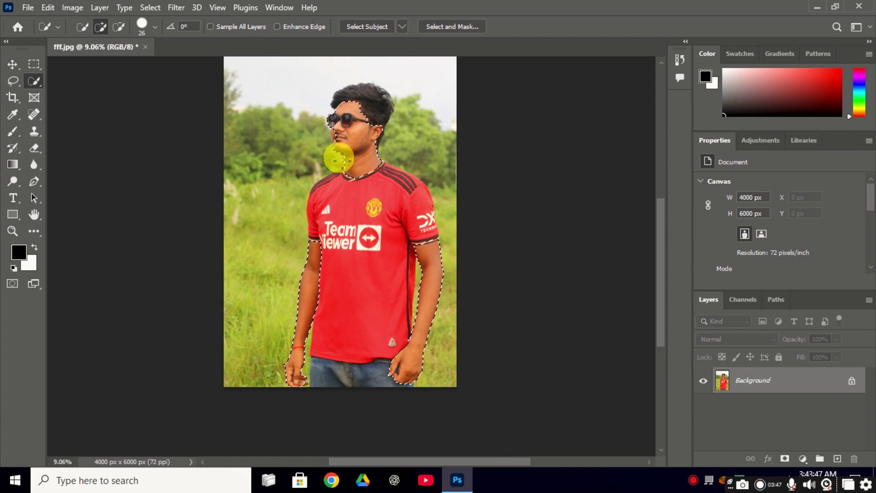
key("ctrl+space")
mouse_move(344, 141)
left_mouse_down()
mouse_move(410, 172)
mouse_move(309, 146)
mouse_move(307, 123)
mouse_move(303, 141)
left_mouse_up()
key("ctrl+space")
left_click_drag(528, 260, 450, 260)
left_click_drag(483, 296, 434, 270)
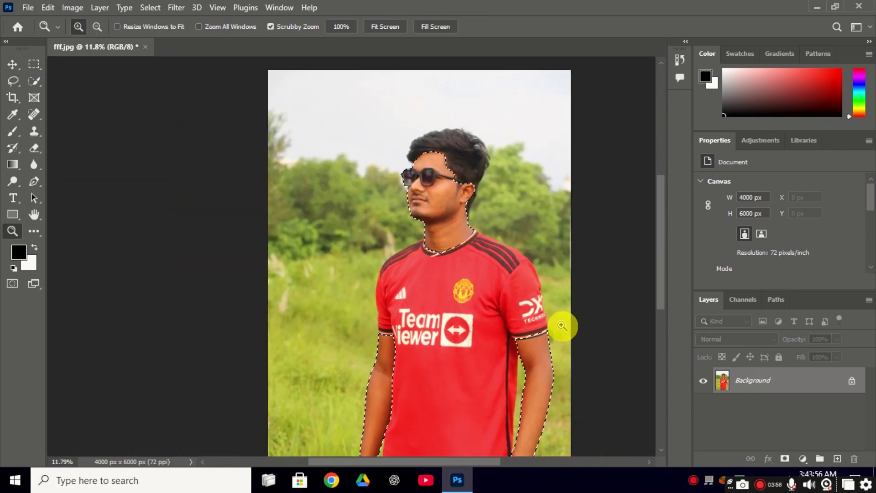
scroll(584, 334, "down", 3)
key("ctrl+m")
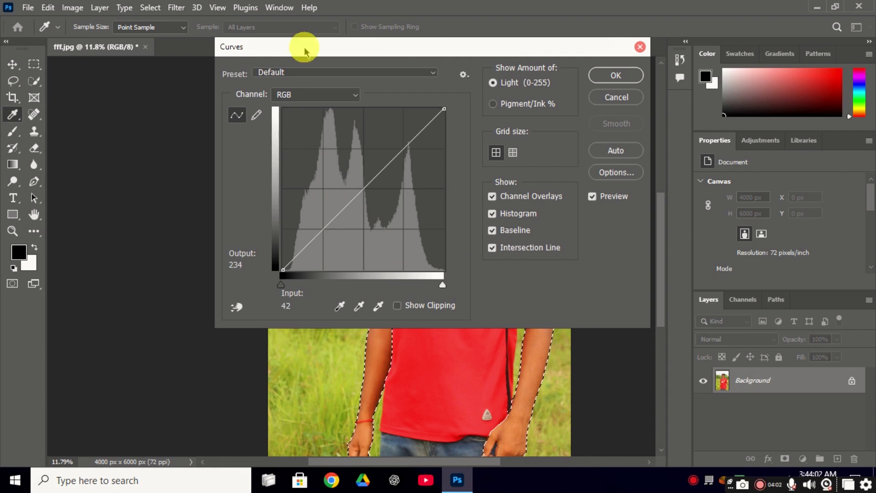
left_click_drag(306, 45, 657, 83)
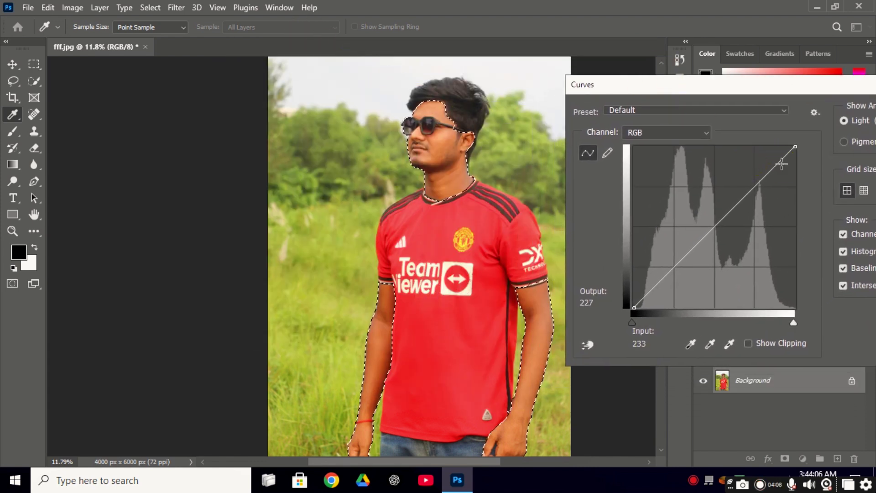
left_click_drag(782, 162, 774, 158)
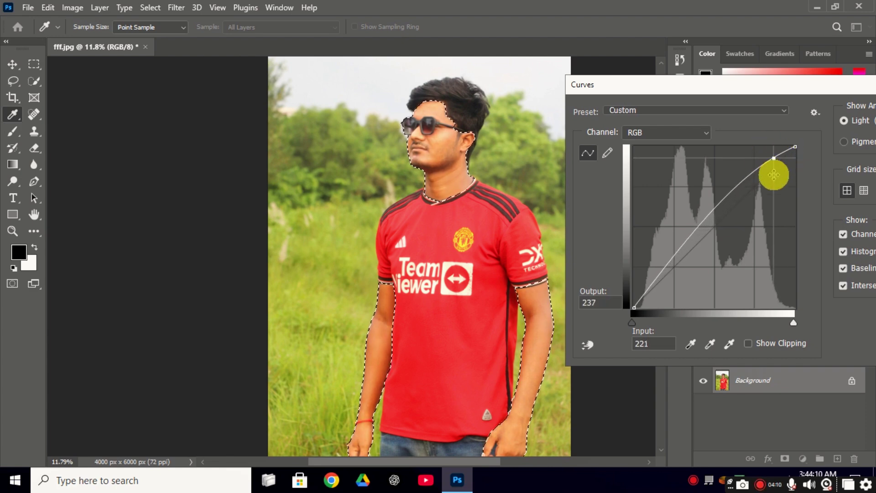
key("Return")
key("z")
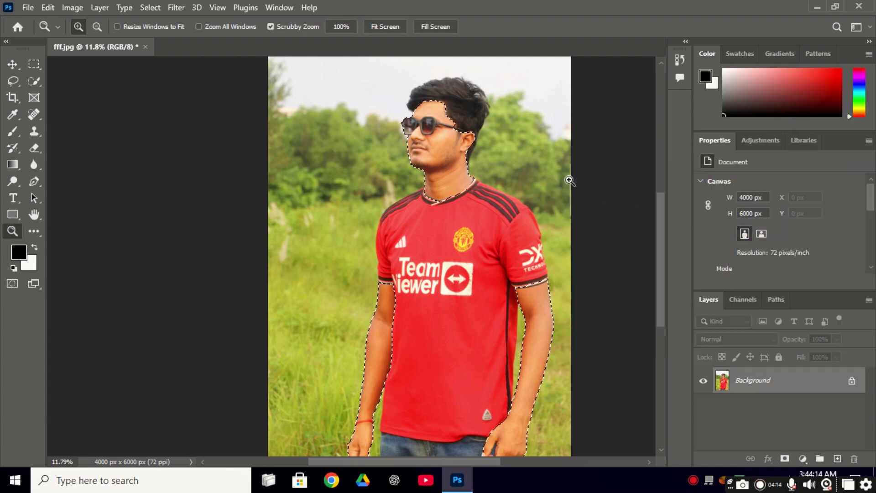
key("ctrl+d")
scroll(511, 169, "up", 3)
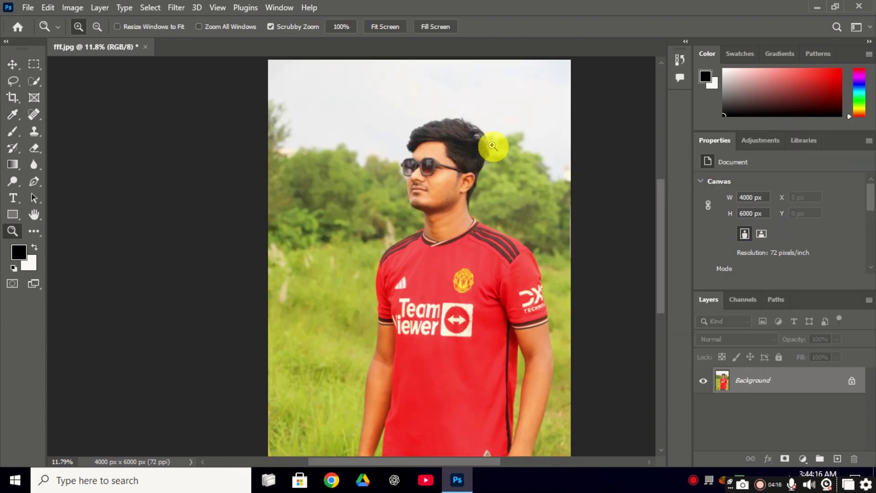
- Select the man's hair with the Quick Selection tool, including the strip behind the ear down to the nape
left_click(34, 80)
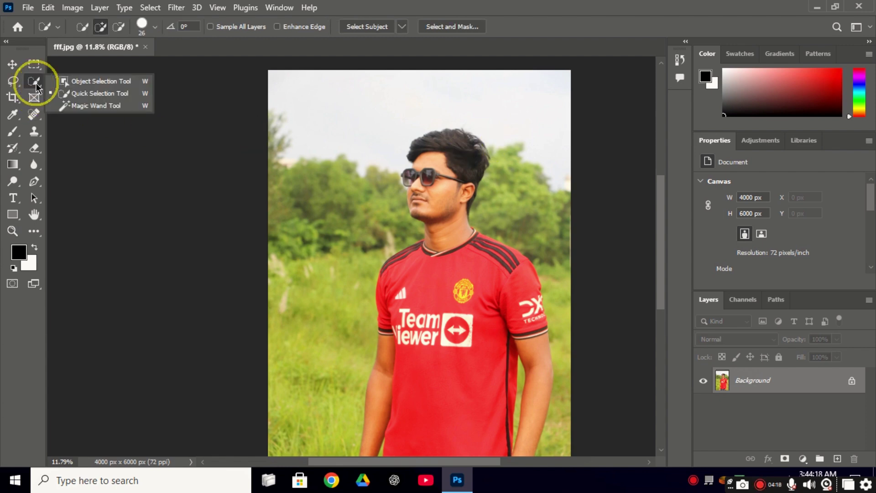
left_click(94, 98)
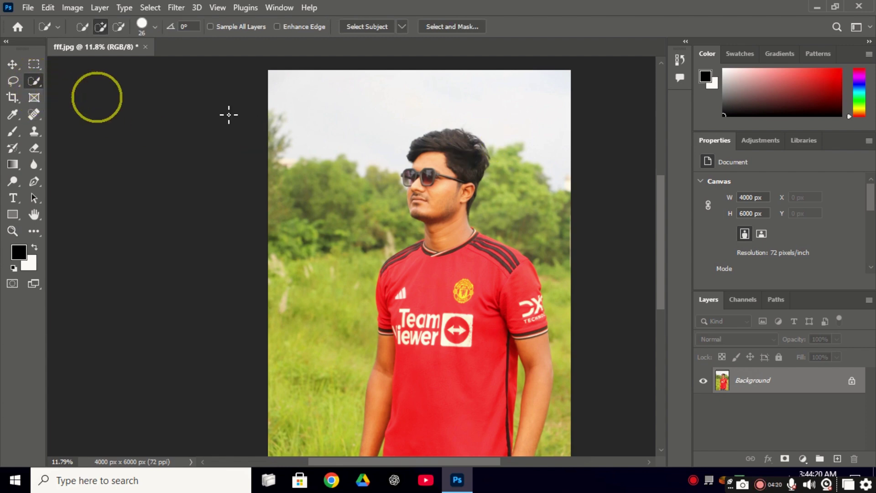
mouse_move(472, 154)
left_mouse_down()
mouse_move(444, 142)
mouse_move(463, 147)
left_mouse_up()
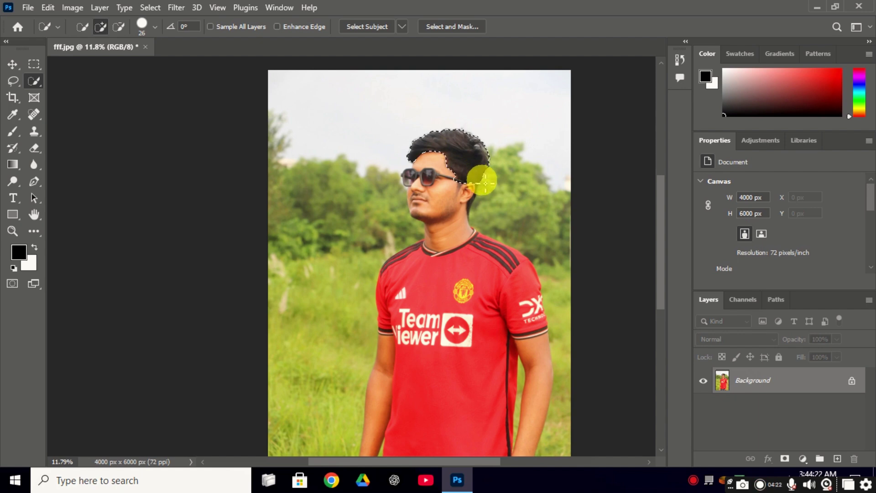
left_click_drag(499, 190, 580, 217)
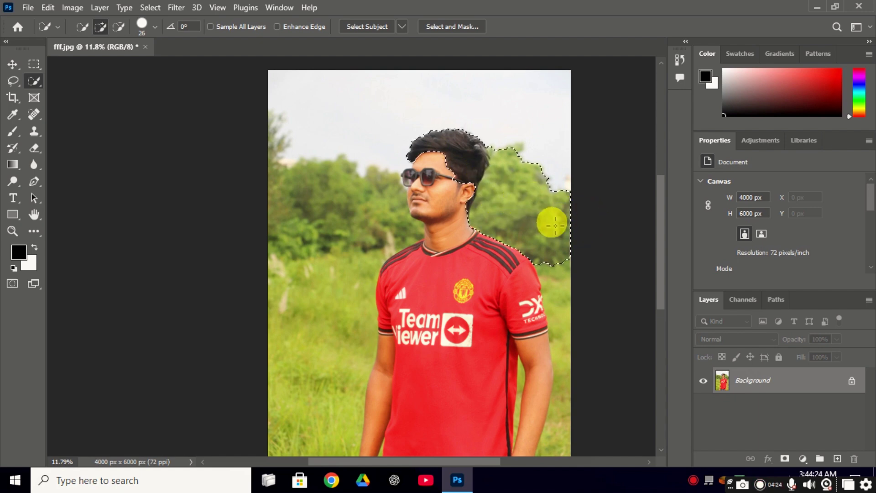
key("ctrl+z")
key("ctrl+space")
left_click_drag(488, 195, 603, 245)
left_click_drag(375, 244, 342, 254)
mouse_move(340, 294)
left_mouse_down()
mouse_move(333, 288)
mouse_move(340, 330)
mouse_move(307, 391)
mouse_move(295, 383)
mouse_move(307, 416)
left_mouse_up()
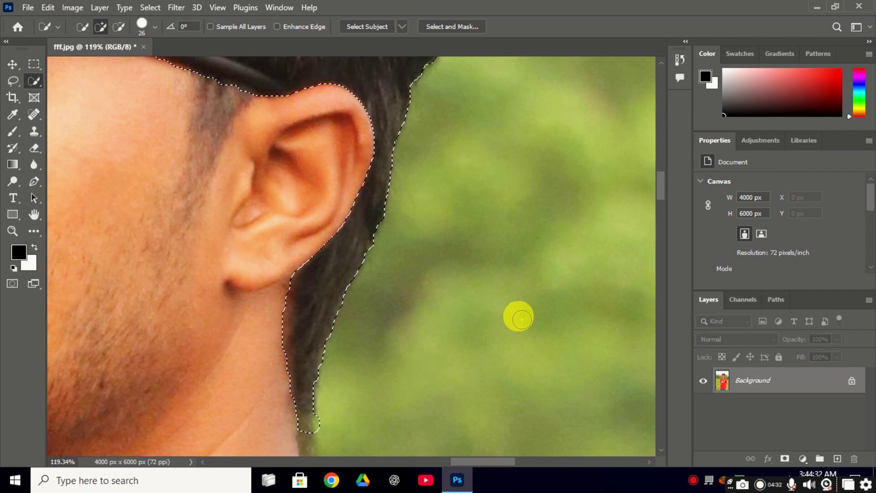
- Darken the selected hair with an RGB Curves point at input 228, output 200, and clear the selection
key("ctrl+space")
mouse_move(523, 320)
left_mouse_down()
mouse_move(485, 326)
mouse_move(442, 309)
mouse_move(447, 317)
left_mouse_up()
key("ctrl+m")
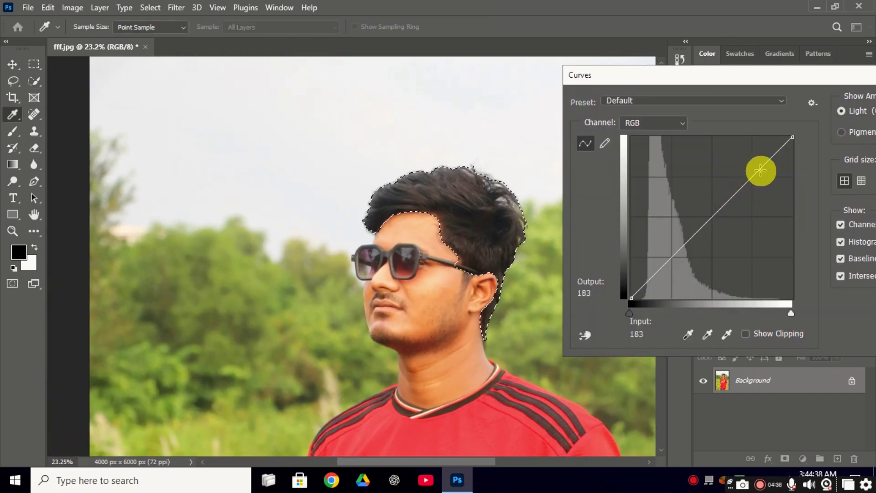
left_click_drag(768, 163, 776, 172)
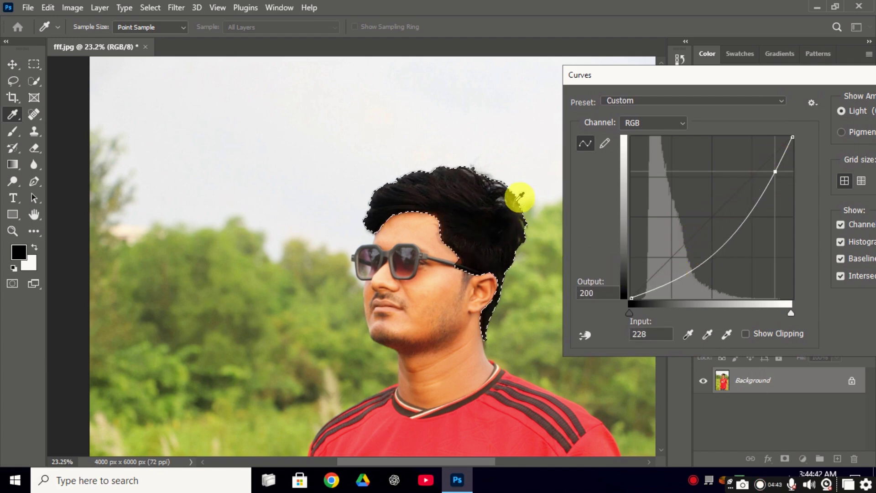
key("Return")
key("w")
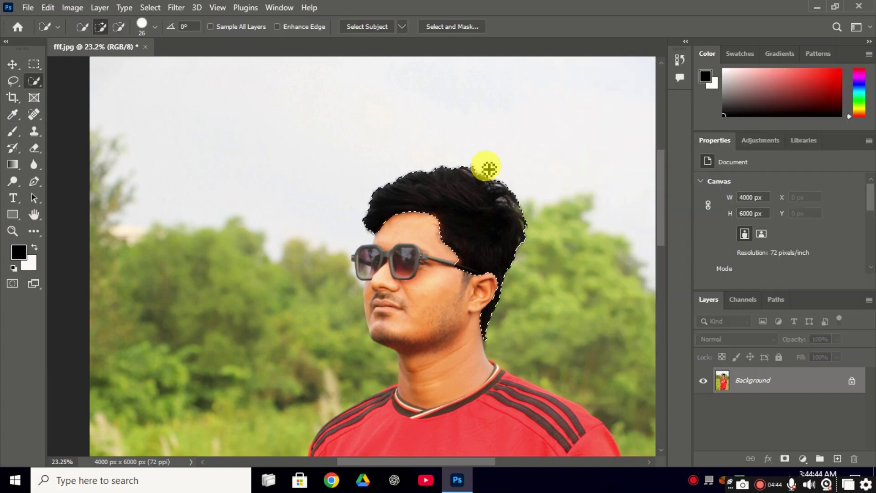
scroll(502, 219, "down", 3)
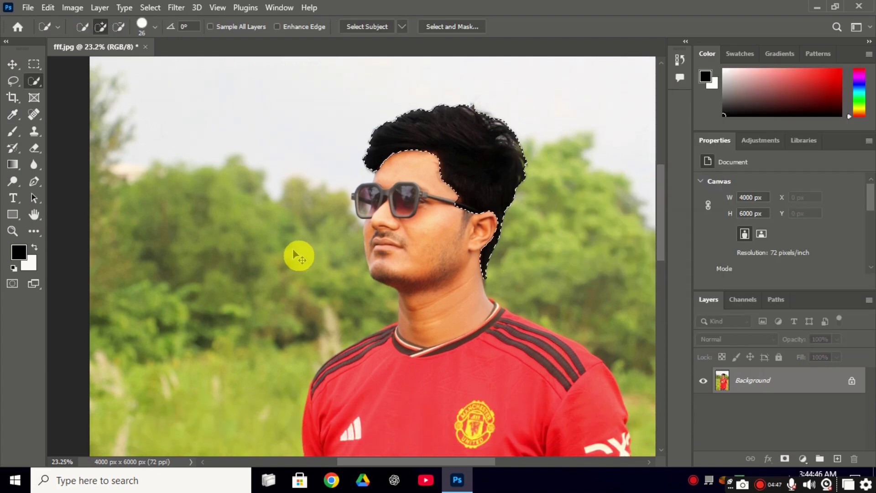
key("ctrl+d")
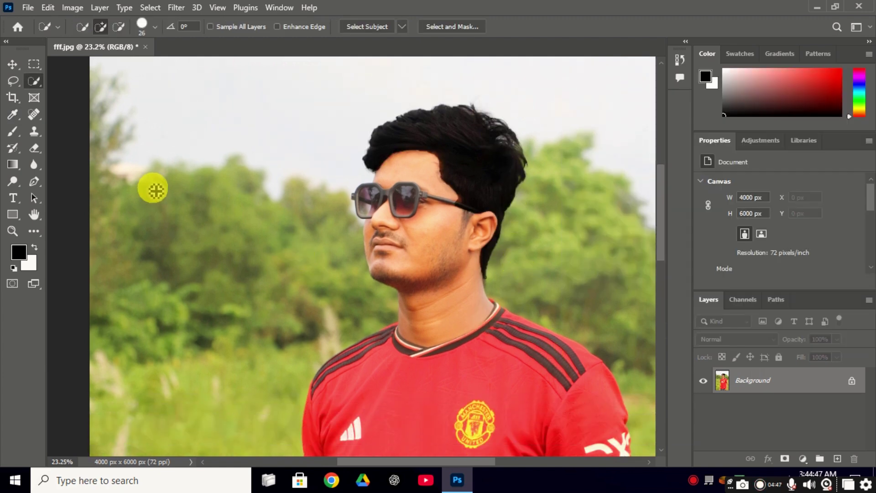
- Select the black stripes on both shoulders and the black collar band with the Magic Wand at tolerance 32
right_click(38, 82)
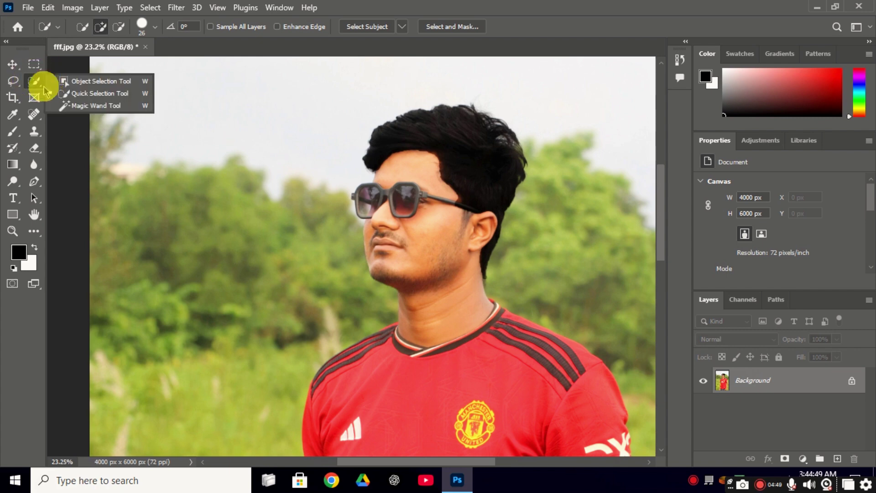
left_click(71, 106)
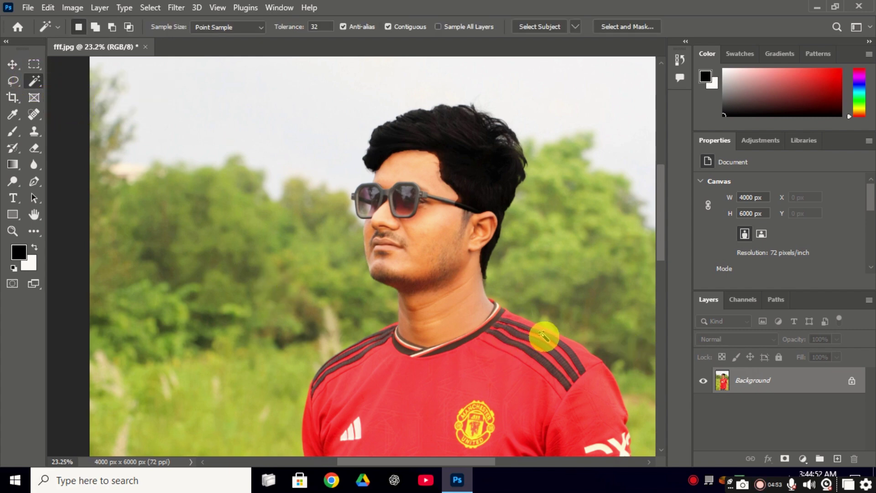
left_click(546, 337)
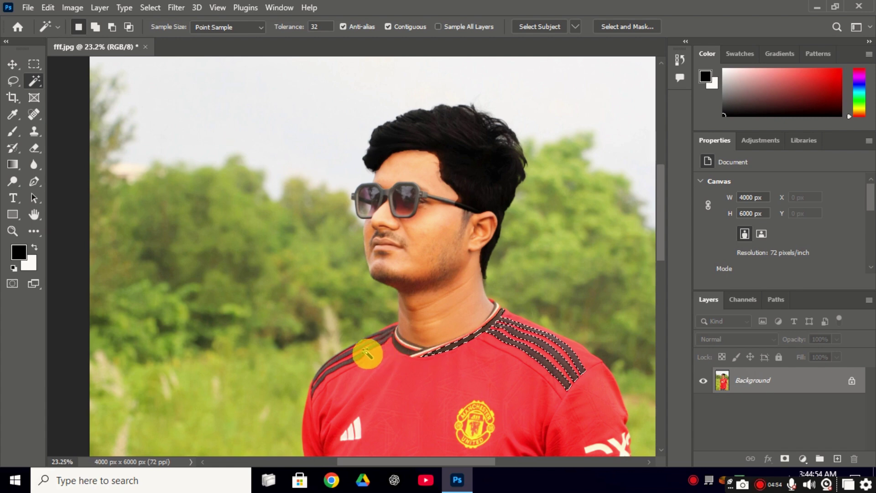
left_click(356, 353)
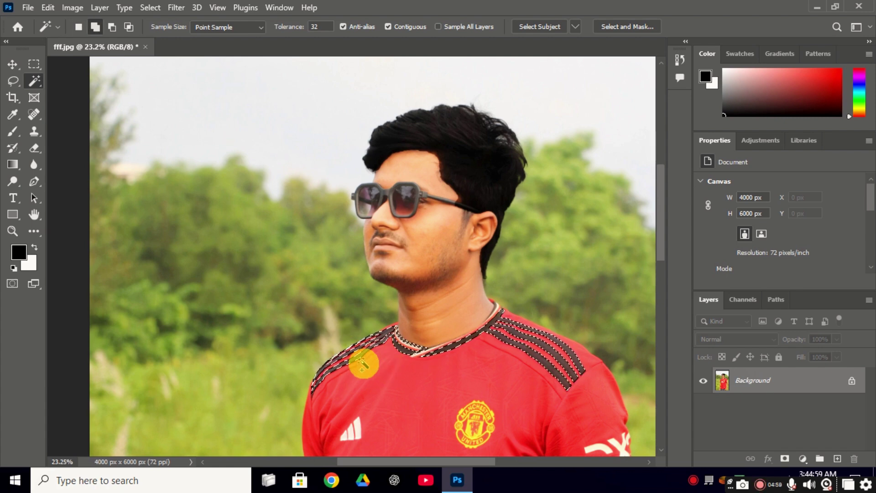
- Darken the selected shoulder stripes and collar by lowering the upper part of the RGB curve, and clear the selection
scroll(392, 356, "down", 2)
key("ctrl+m")
left_click_drag(443, 52, 518, 16)
left_click_drag(500, 90, 508, 94)
key("Return")
scroll(568, 188, "down", 1)
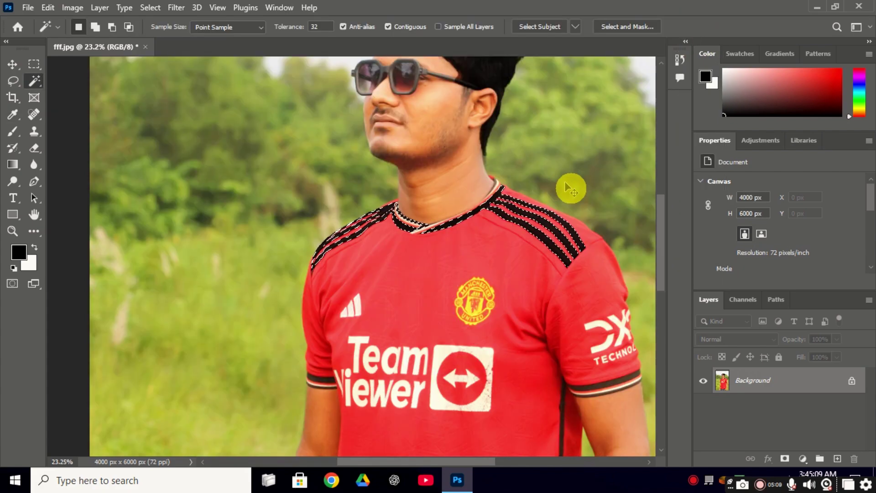
key("ctrl+d")
- Select the red fabric of the jersey's body, sleeves and side with the Magic Wand, adding each area to the selection
right_click(34, 81)
left_click(82, 92)
key("shift+w")
scroll(461, 336, "down", 4)
left_click(461, 336)
left_click(322, 234)
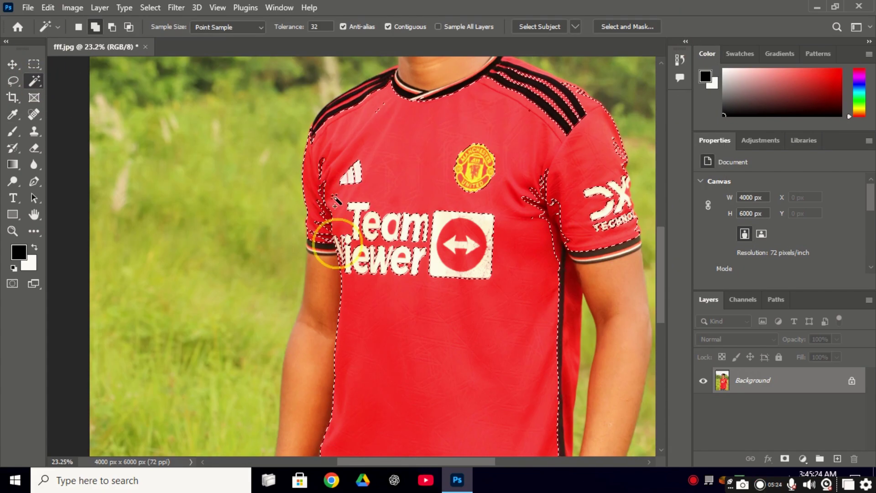
scroll(419, 235, "down", 4)
scroll(574, 361, "up", 5)
left_click(574, 360)
left_click(336, 201)
scroll(347, 297, "up", 3)
- Deepen the selected red fabric by pulling the middle of the RGB curve slightly down, and clear the selection
key("ctrl+m")
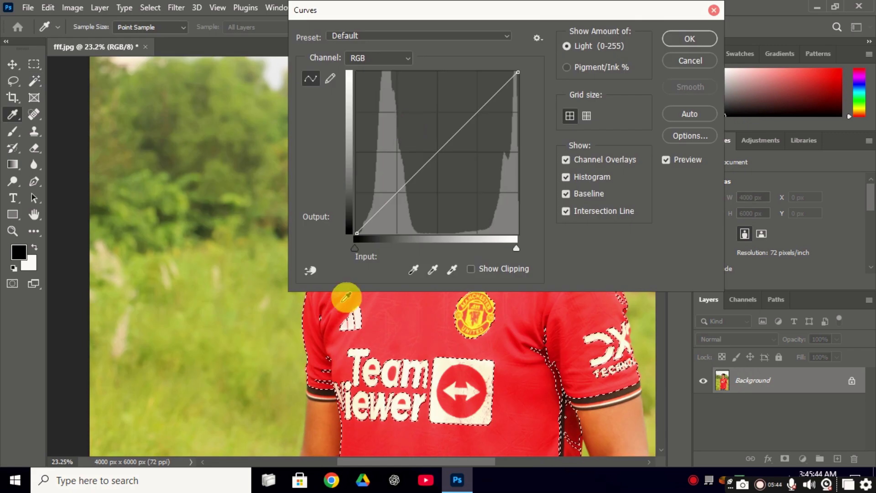
left_click_drag(437, 155, 444, 166)
key("Return")
key("ctrl+d")
key("z")
left_click_drag(545, 278, 498, 293)
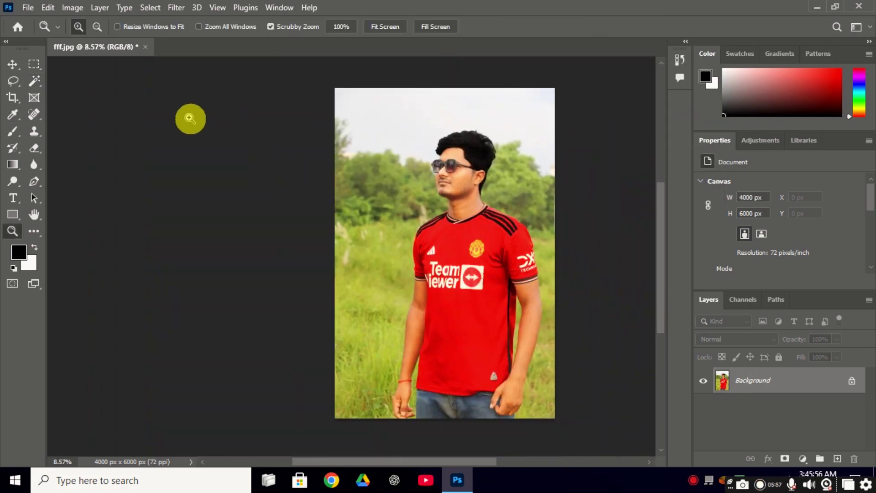
- Place download-Picsart-AiImageEnhancer.jpg from the Desktop folder into the document as an embedded image
left_click(28, 9)
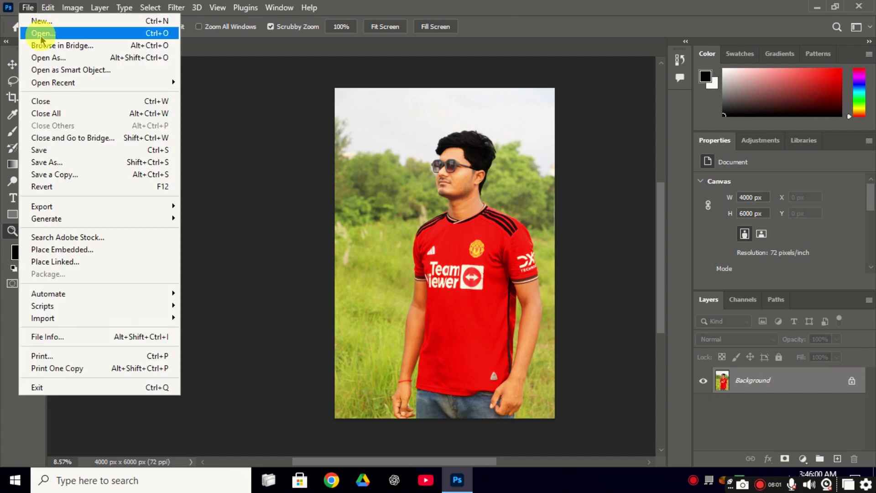
left_click(67, 250)
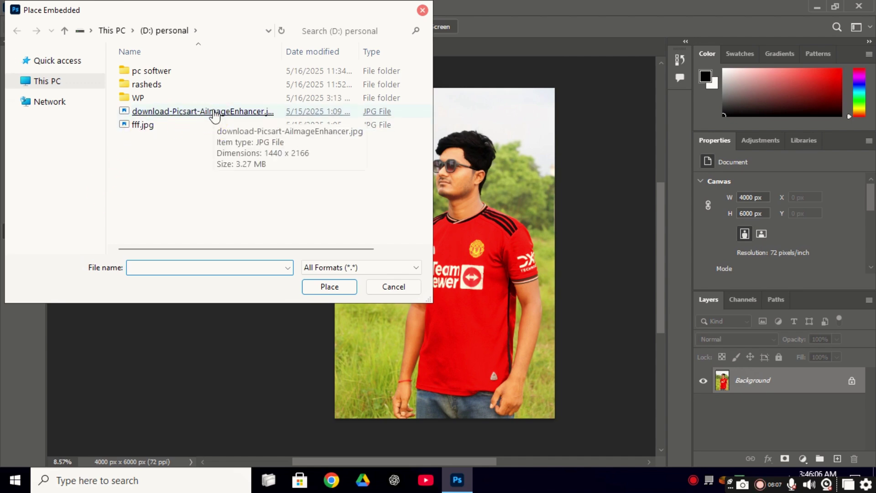
left_click(64, 83)
scroll(190, 176, "down", 1)
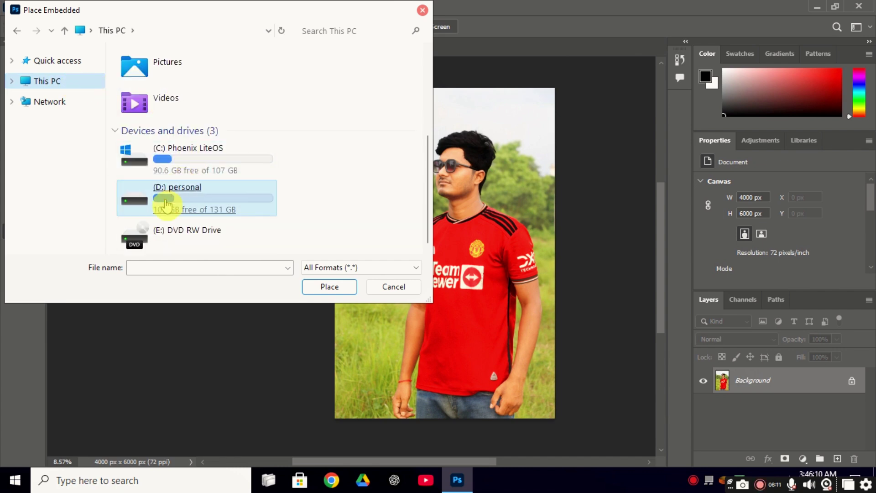
scroll(166, 201, "up", 4)
double_click(186, 89)
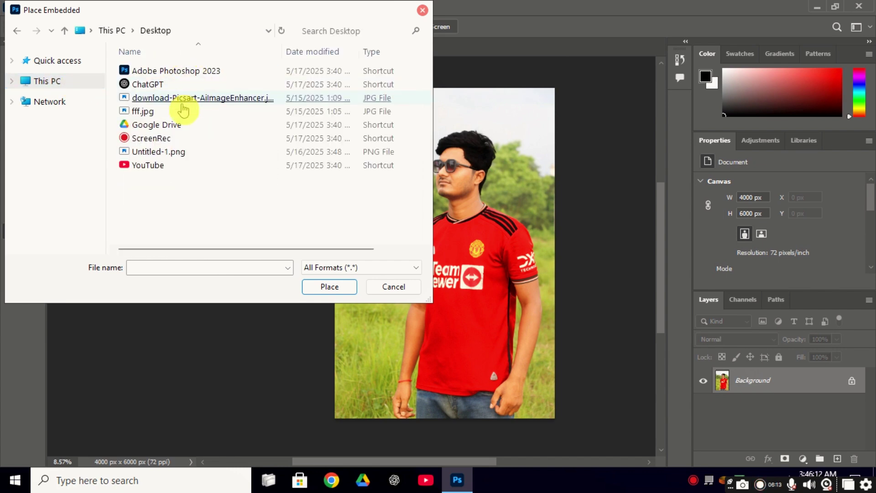
double_click(181, 102)
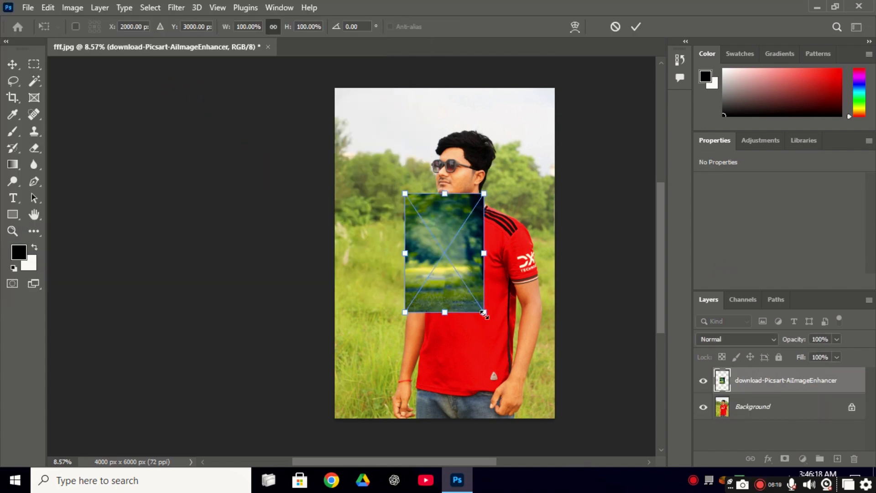
- Align the placed park image to the canvas's upper-left corner and scale it to about 278% so it covers the canvas
left_click_drag(470, 272, 400, 166)
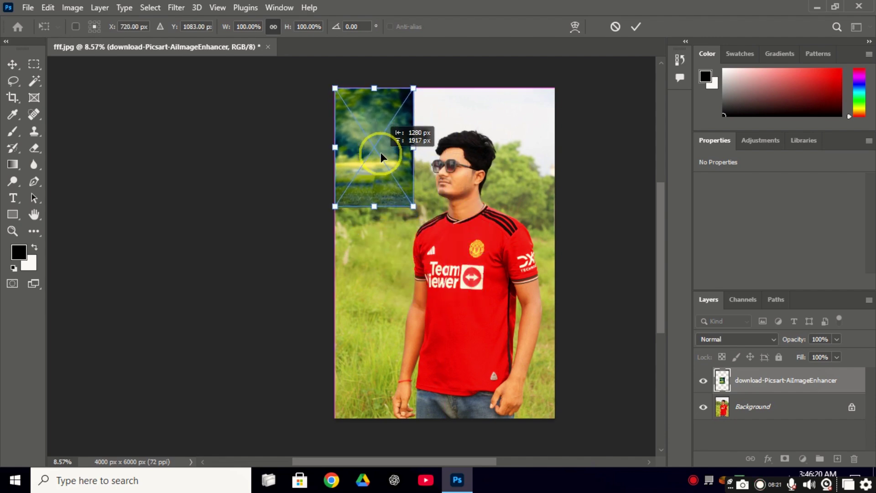
left_click_drag(413, 208, 570, 408)
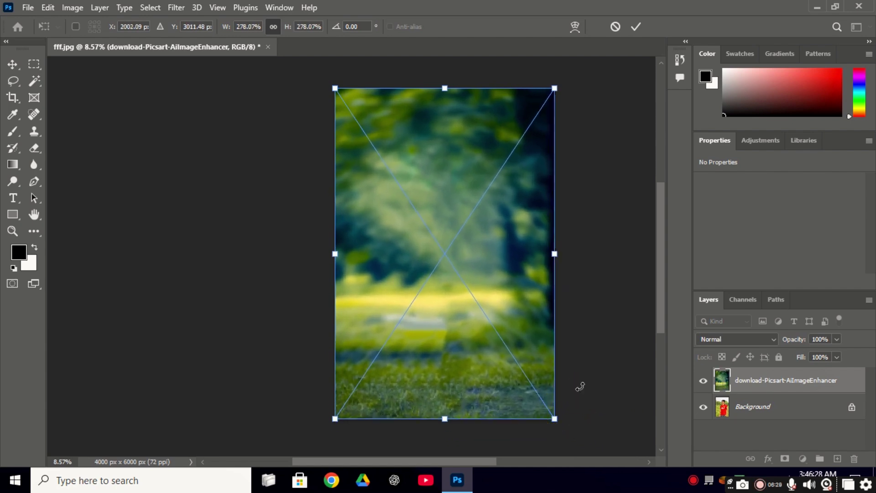
key("Return")
key("z")
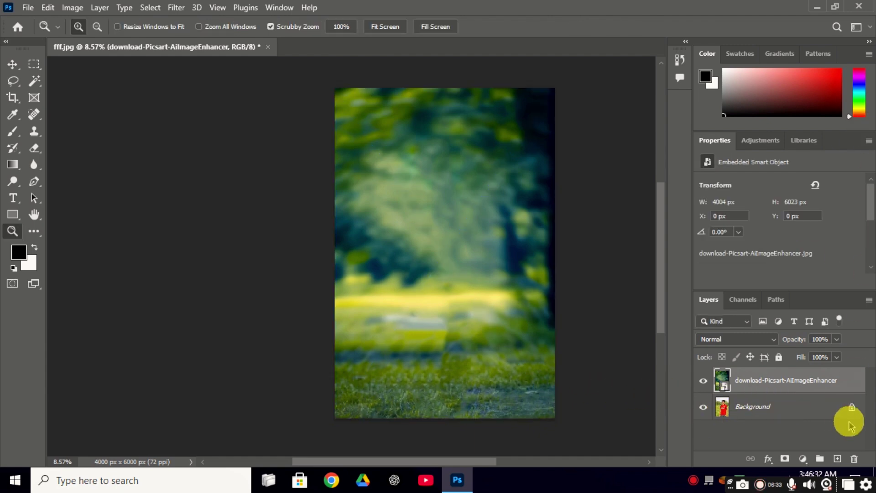
- Unlock the Background layer and move the placed park image layer beneath it
left_click(833, 408)
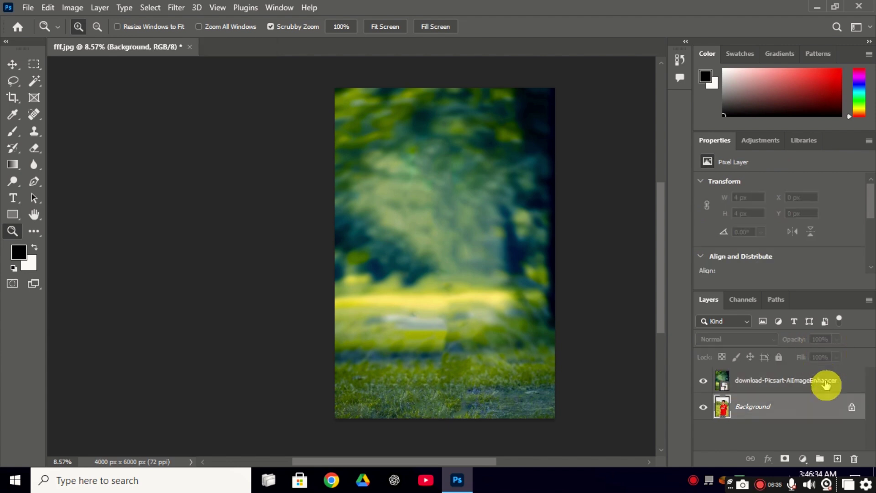
left_click(850, 409)
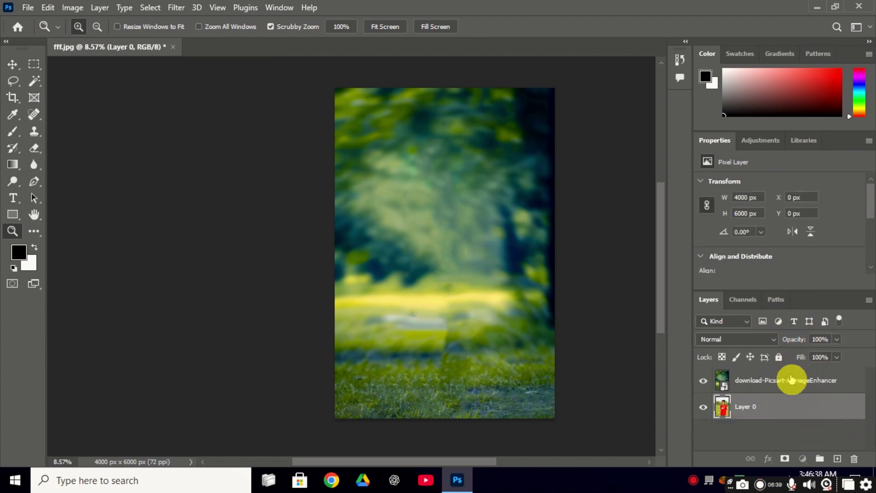
left_click_drag(787, 382, 804, 469)
left_click_drag(782, 391, 768, 422)
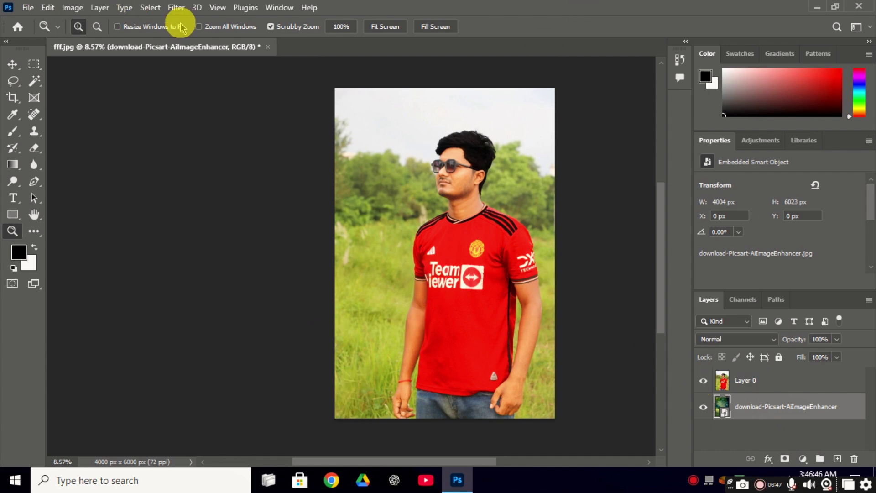
- Select the man on Layer 0 with Select Subject and copy him to a new layer
left_click(783, 387)
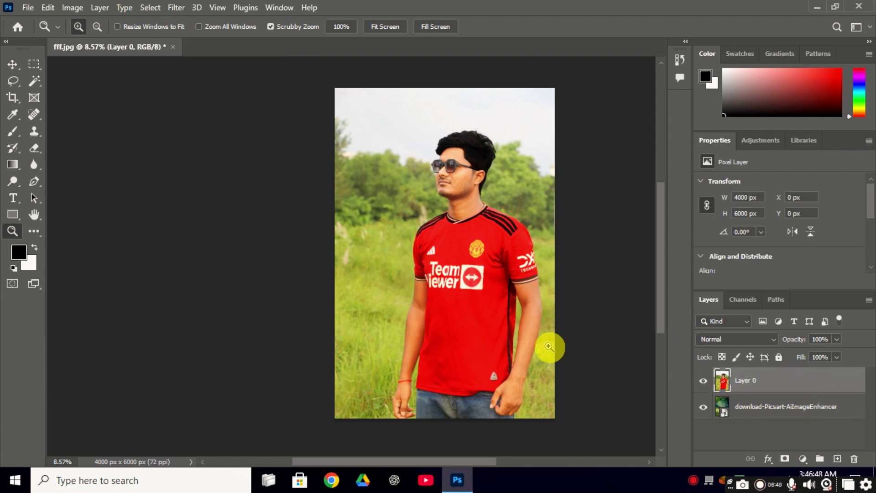
left_click(150, 8)
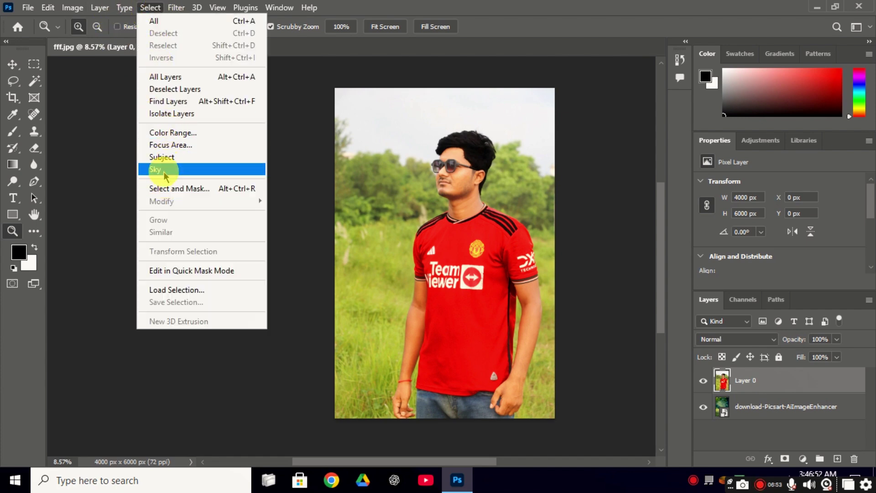
left_click(187, 161)
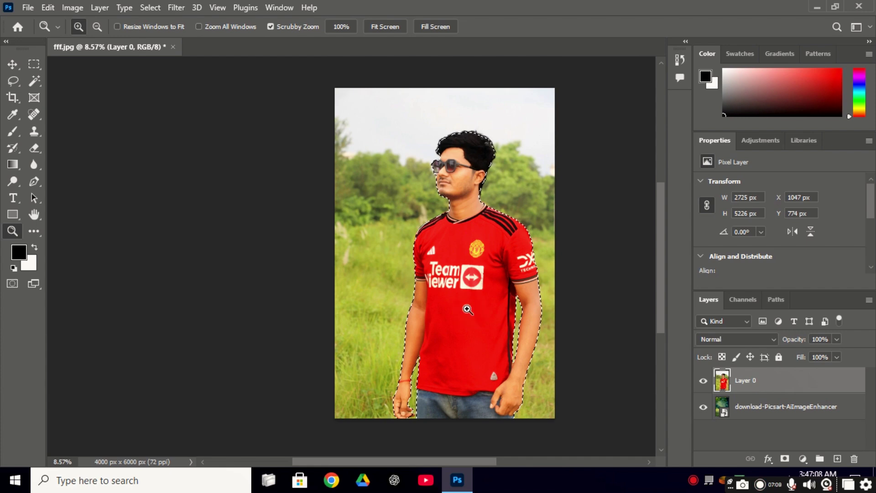
scroll(468, 317, "down", 1)
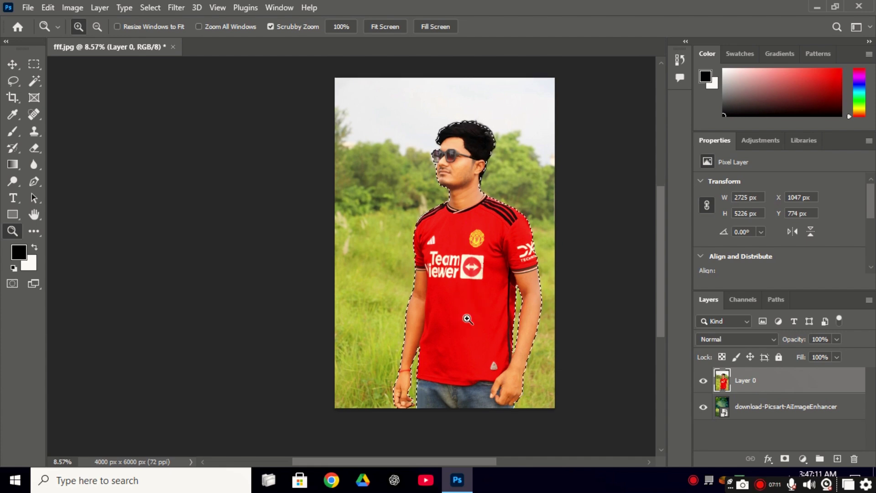
key("ctrl+j")
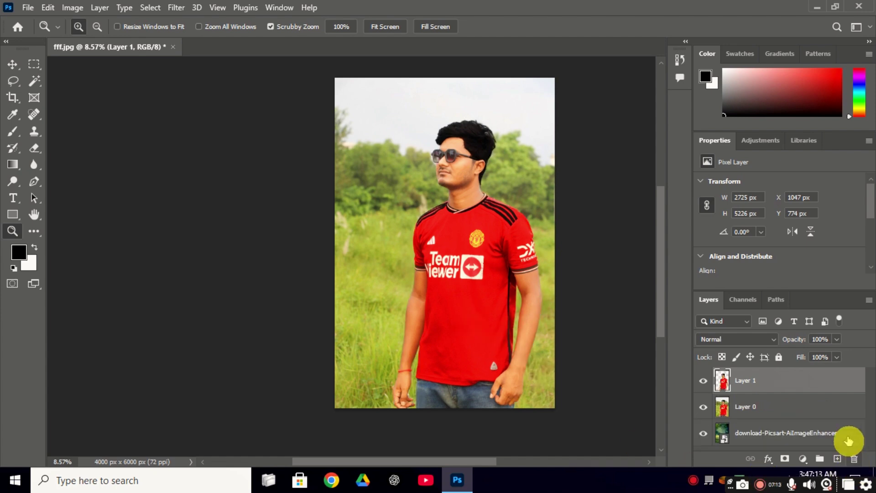
- Delete Layer 0, the original photo, so the park image serves as the background behind the cut-out man
left_click(787, 415)
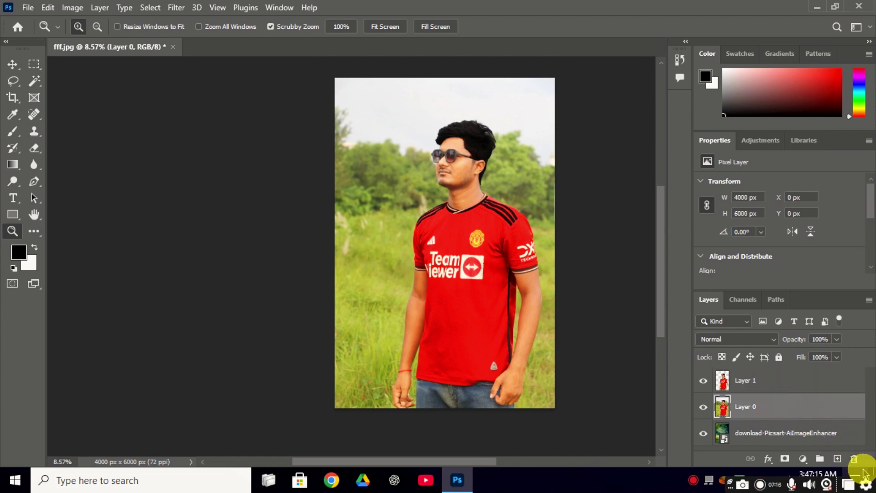
left_click(853, 462)
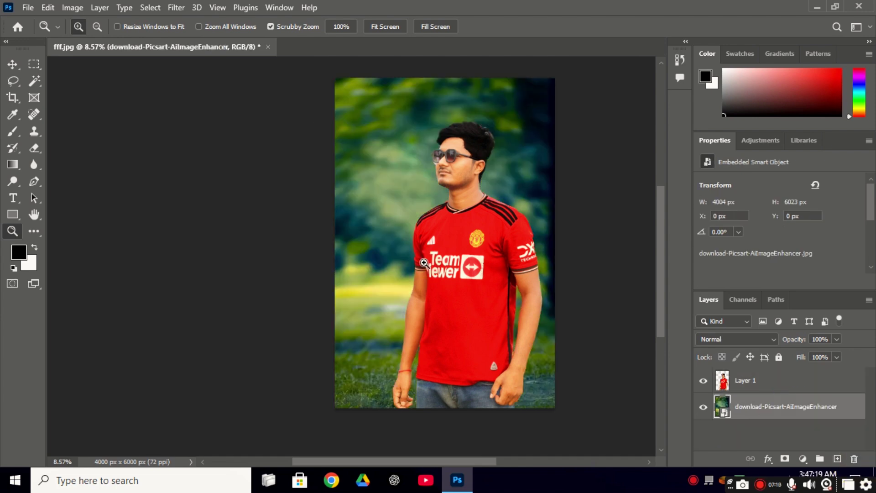
scroll(513, 217, "down", 1)
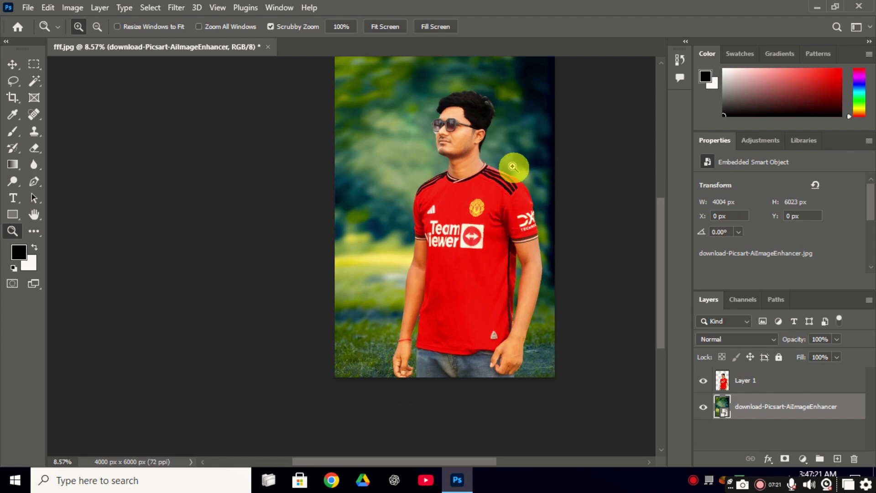
scroll(512, 167, "up", 2)
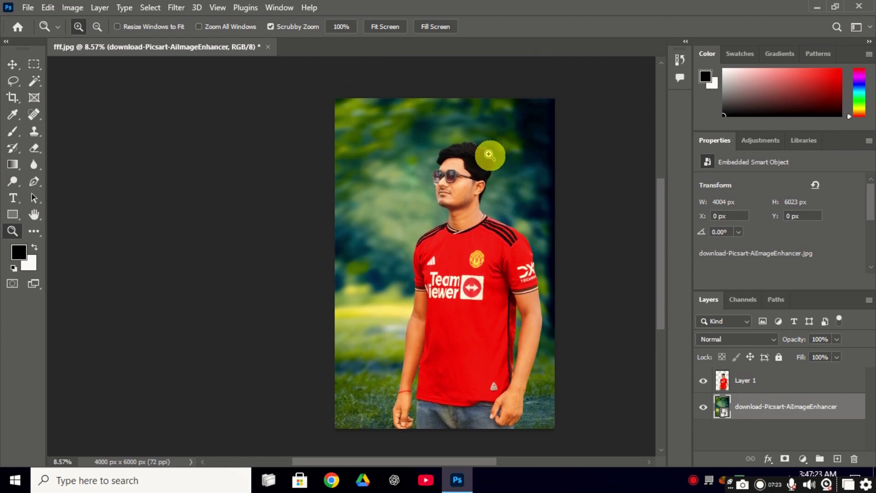
- Rasterize the park image layer and try to cover the pale hair on the crown using Content-Aware Move on that layer
left_click_drag(493, 147, 587, 200)
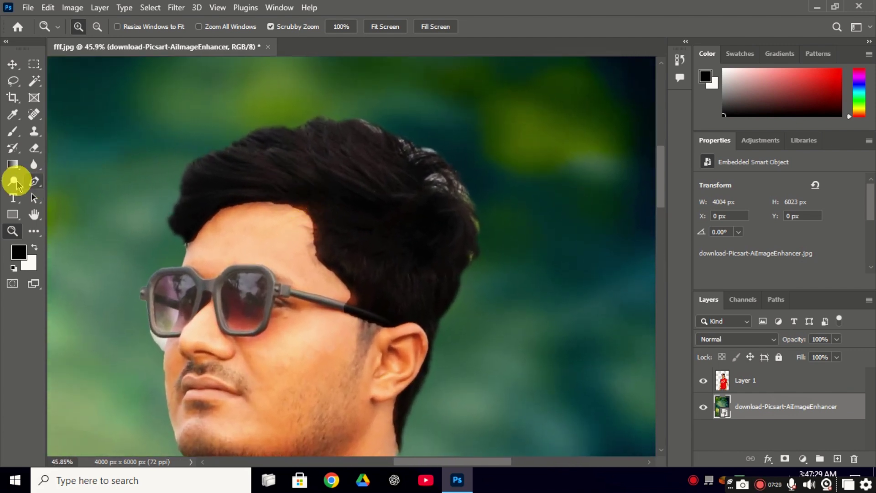
left_click(30, 115)
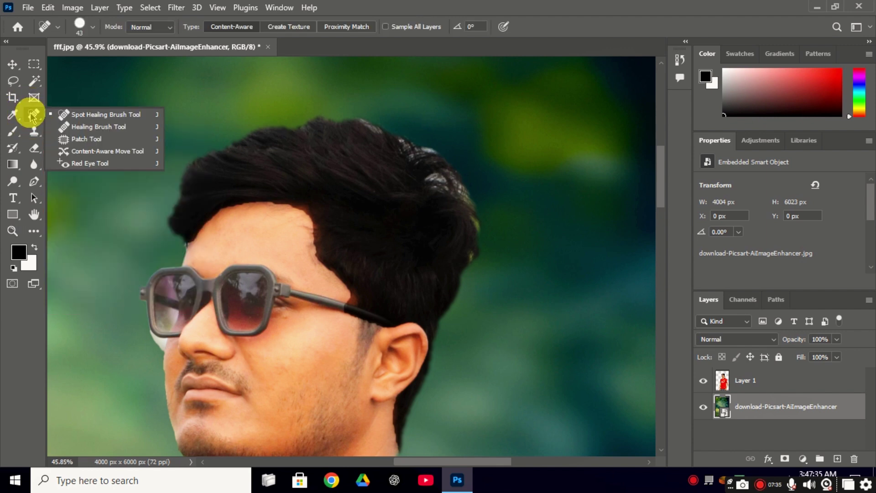
left_click(102, 155)
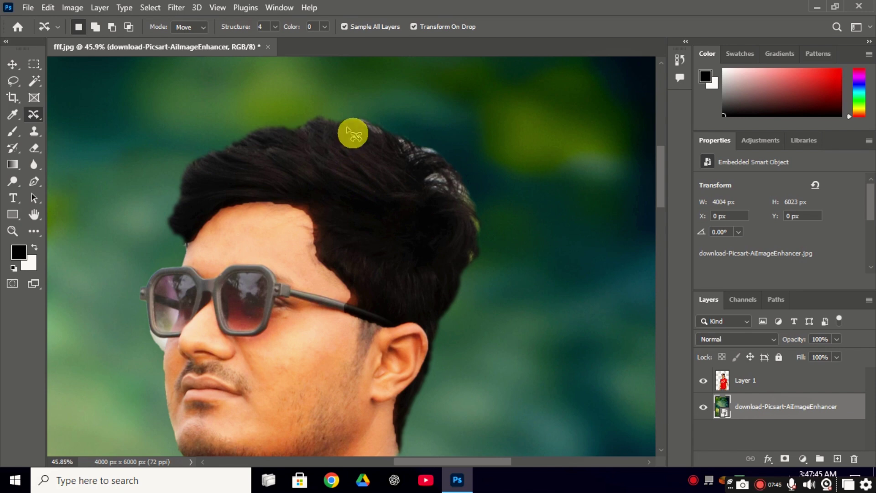
mouse_move(354, 133)
left_mouse_down()
mouse_move(381, 146)
mouse_move(340, 147)
mouse_move(335, 132)
mouse_move(358, 134)
left_mouse_up()
left_click(350, 145)
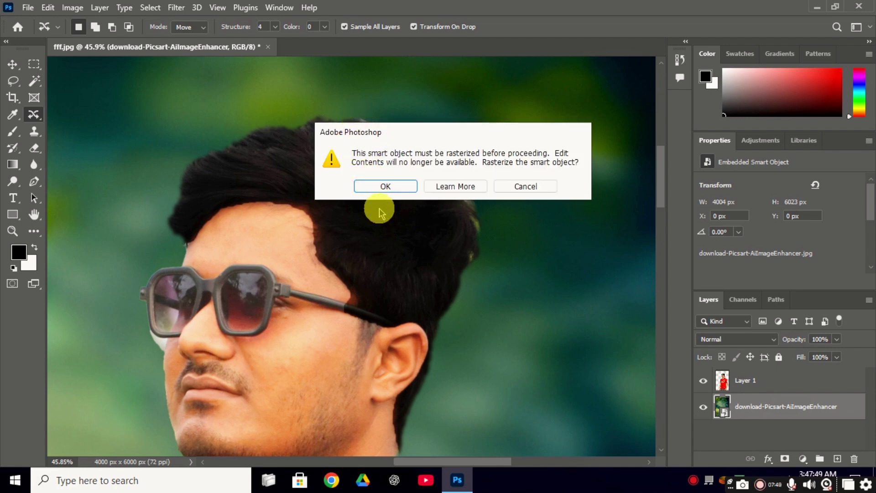
key("Return")
left_click_drag(352, 145, 367, 139)
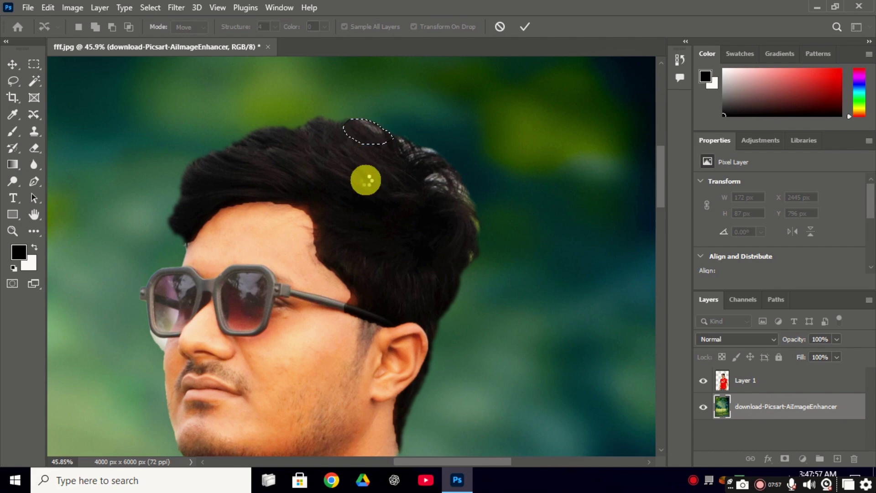
key("Return")
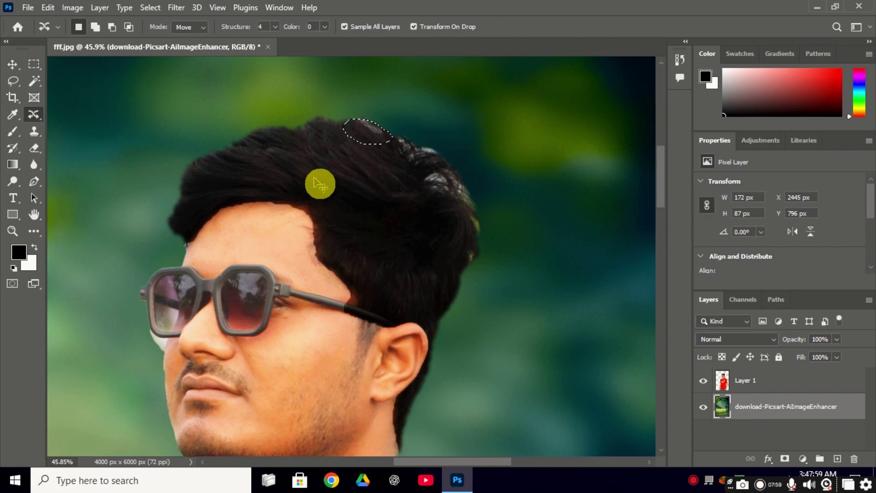
key("ctrl+d")
- Cover the pale spot at the top of the man's hair on Layer 1 with dark hair using Content-Aware Move
right_click(35, 114)
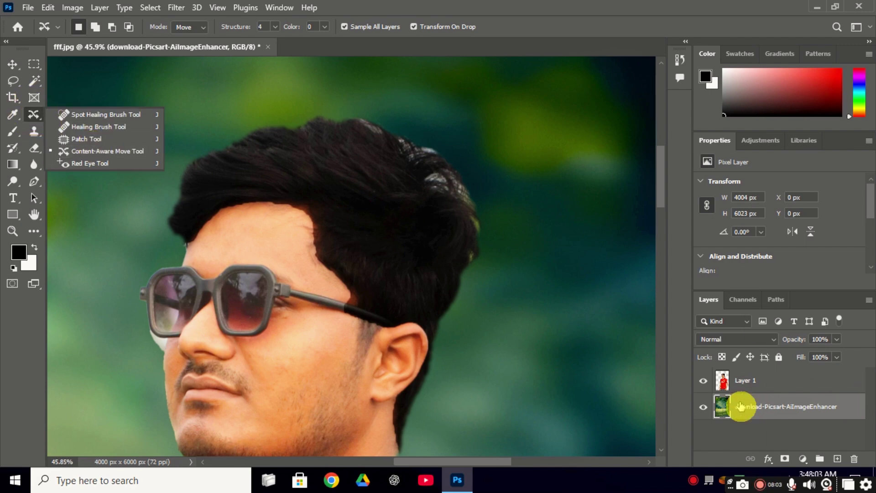
left_click(722, 380)
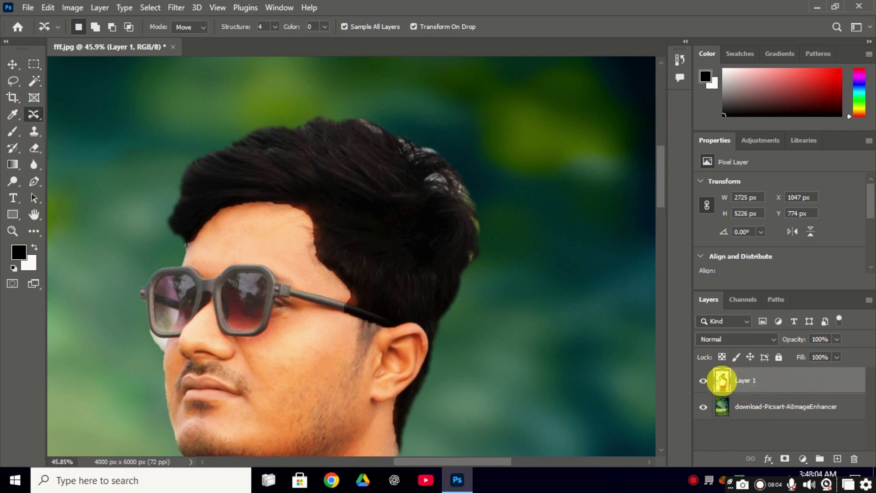
right_click(34, 114)
left_click(100, 153)
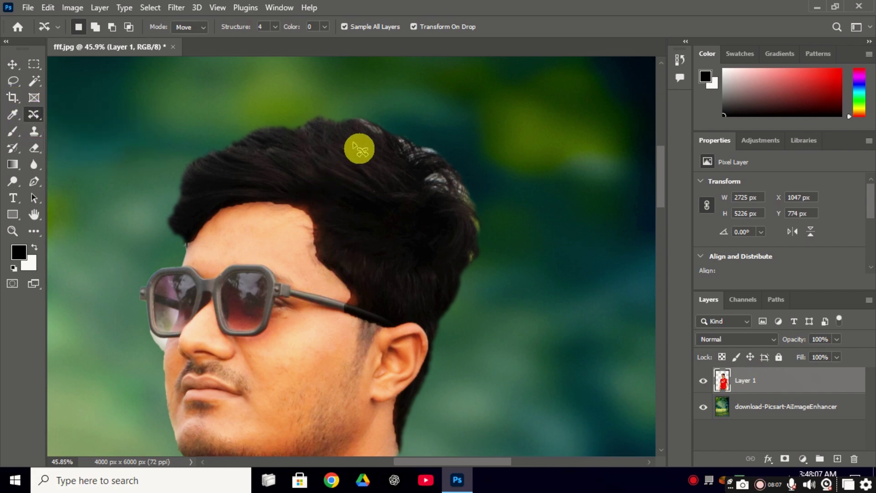
mouse_move(357, 145)
left_mouse_down()
mouse_move(379, 150)
mouse_move(346, 144)
mouse_move(360, 148)
mouse_move(365, 128)
mouse_move(380, 153)
left_mouse_up()
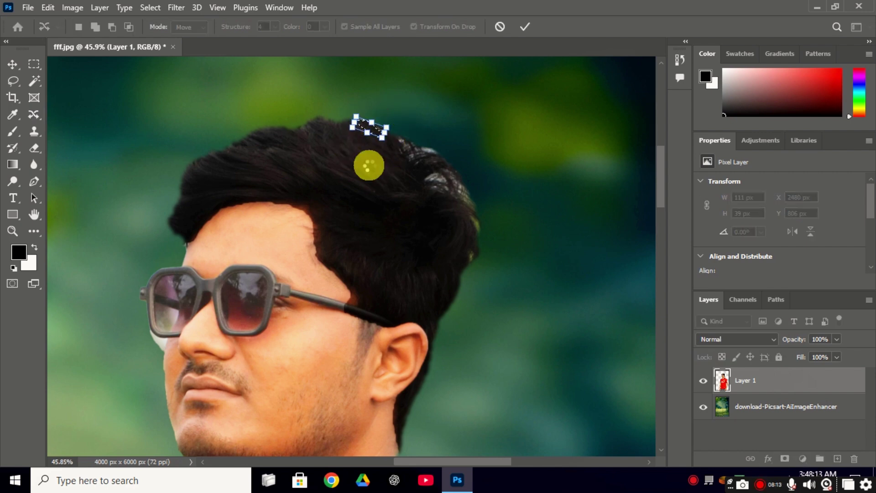
left_click(399, 205)
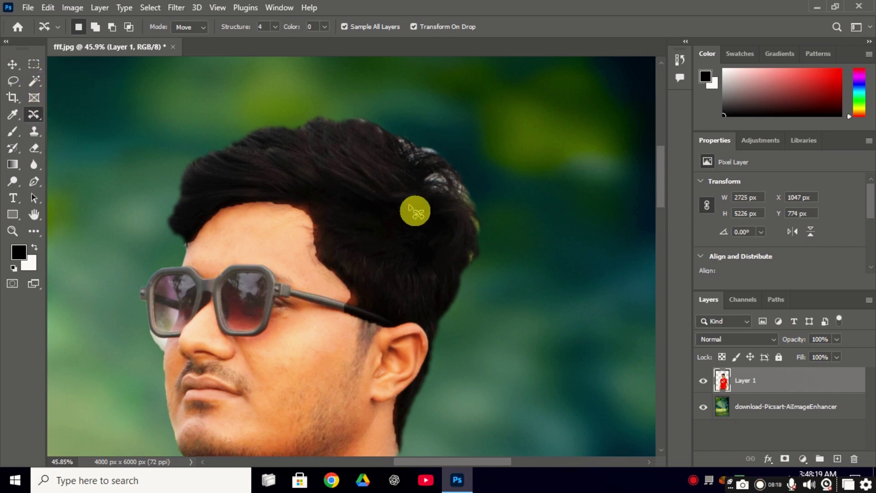
- Cover the pale streaks at the back of the crown with a moved hair patch rotated to follow the head's curve
mouse_move(410, 209)
left_mouse_down()
mouse_move(452, 225)
mouse_move(418, 245)
mouse_move(405, 207)
mouse_move(423, 207)
mouse_move(443, 178)
left_mouse_up()
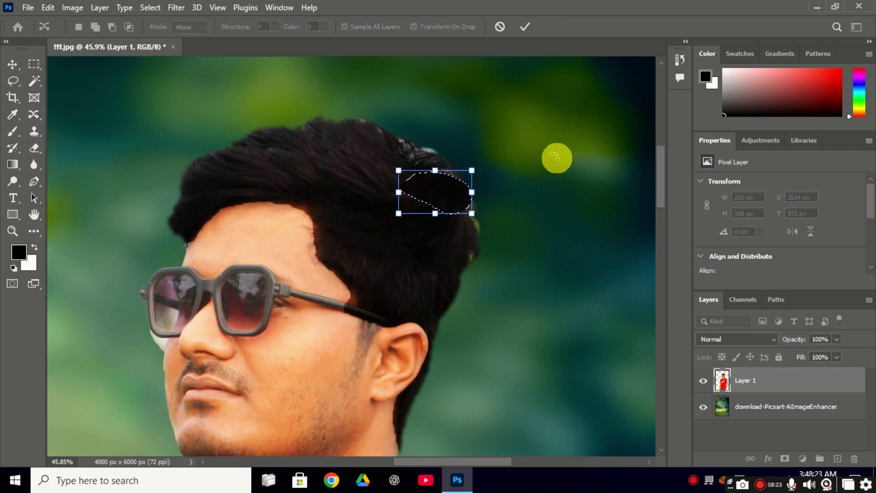
left_click_drag(557, 157, 545, 230)
left_click_drag(437, 211, 454, 203)
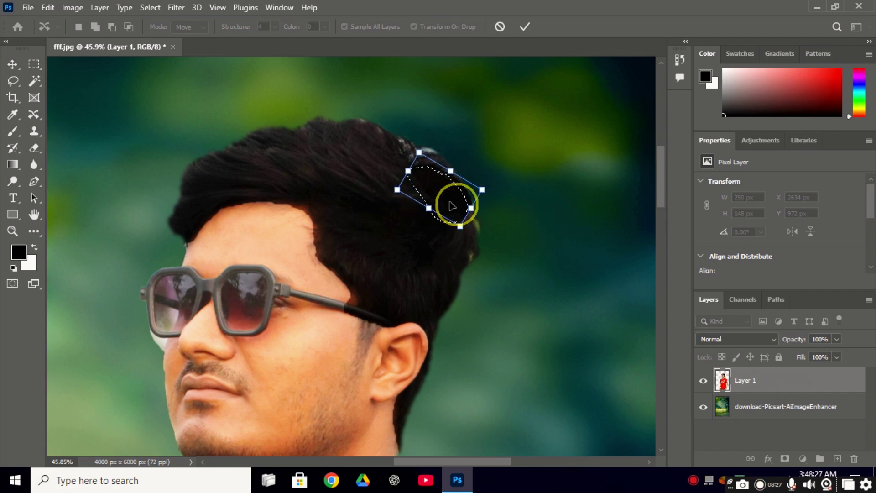
key("Return")
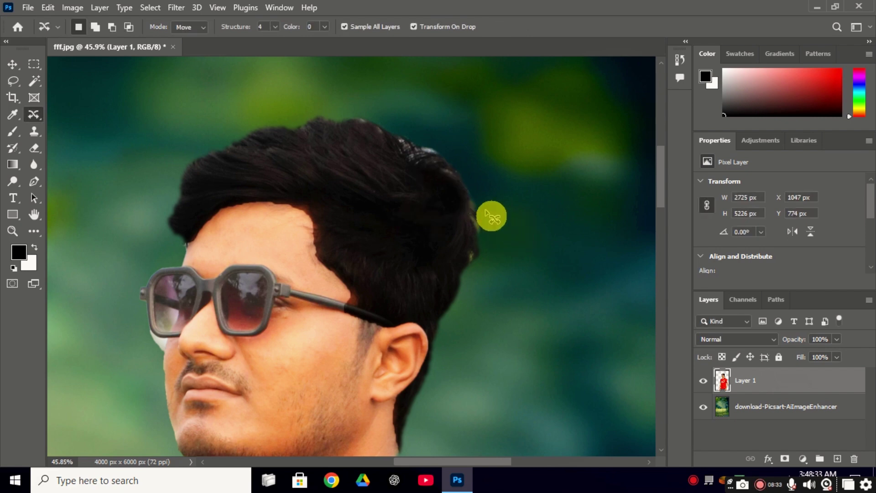
- Move a dark hair patch over the remaining light strands along the upper back edge and rotate it to fit
scroll(491, 216, "up", 2)
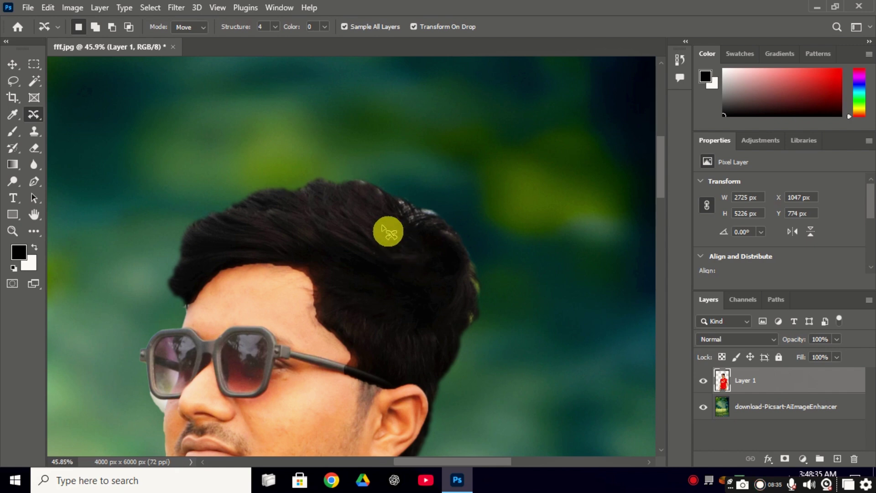
mouse_move(374, 222)
left_mouse_down()
mouse_move(400, 200)
mouse_move(392, 236)
mouse_move(368, 233)
mouse_move(365, 222)
mouse_move(403, 235)
mouse_move(393, 245)
mouse_move(352, 238)
mouse_move(370, 221)
mouse_move(400, 229)
mouse_move(422, 218)
left_mouse_up()
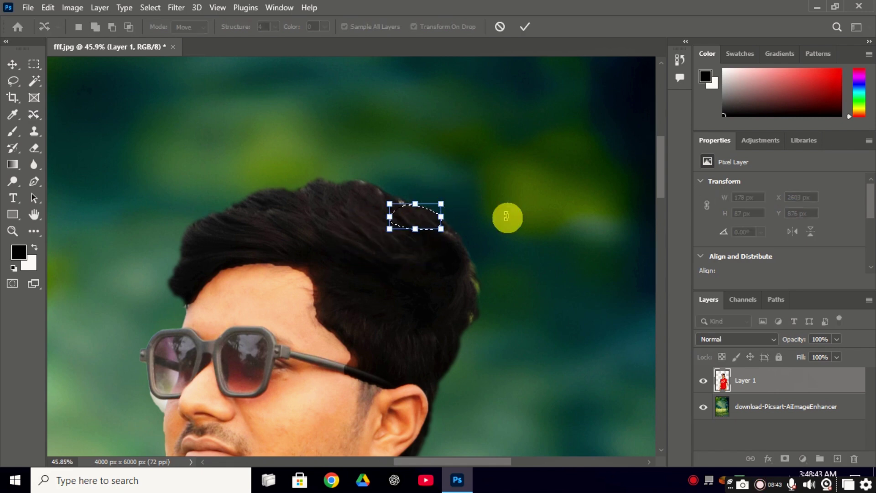
left_click_drag(506, 214, 500, 236)
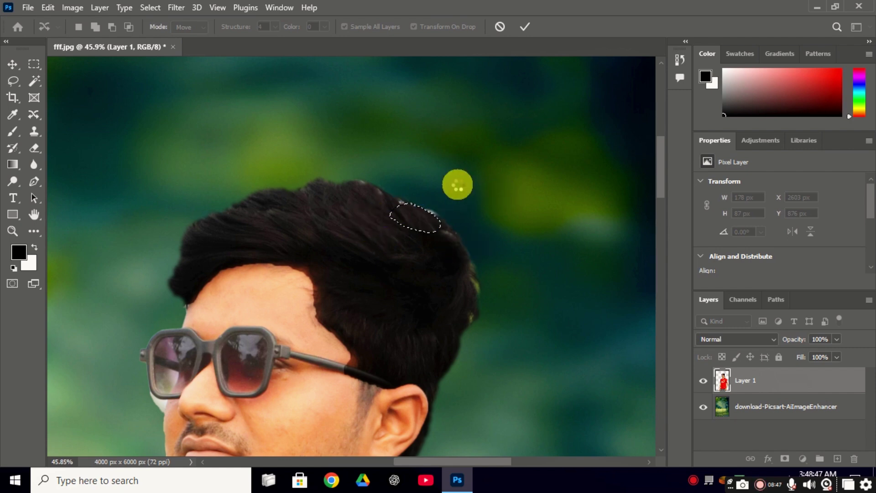
- Cover the two white flecks along the hair's upper back edge with small Content-Aware Move patches
scroll(444, 179, "up", 3)
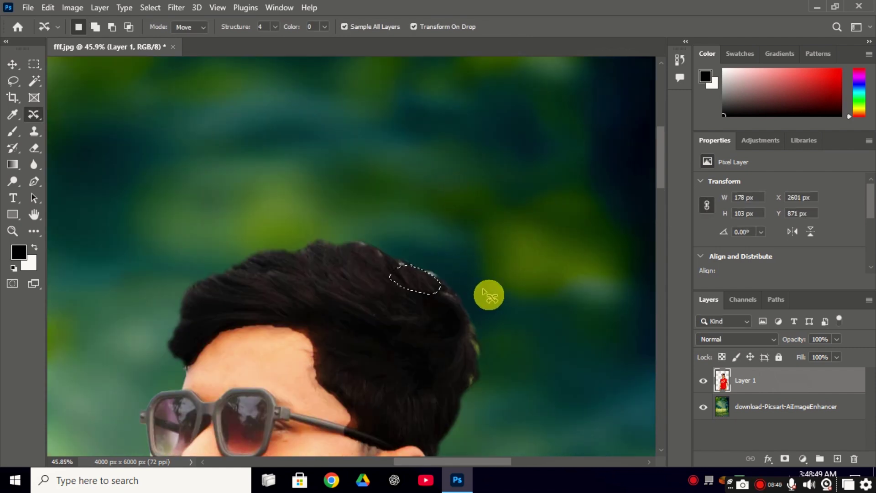
key("z")
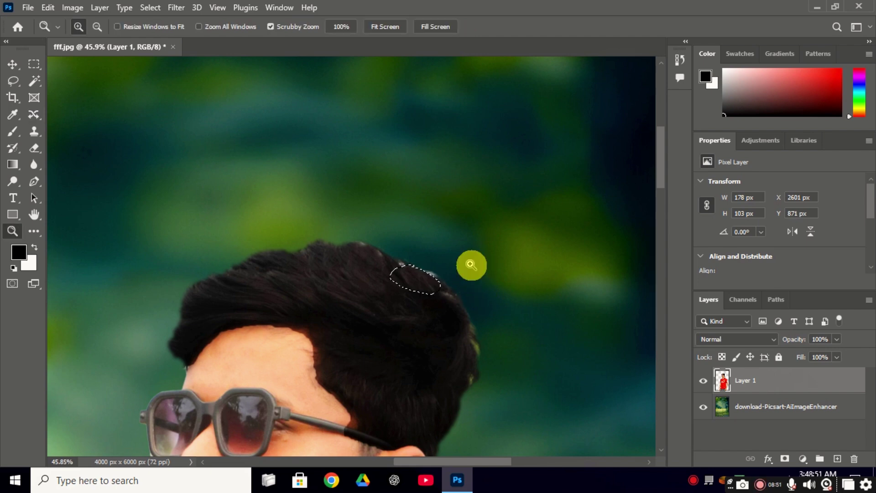
left_click_drag(471, 263, 511, 271)
key("j")
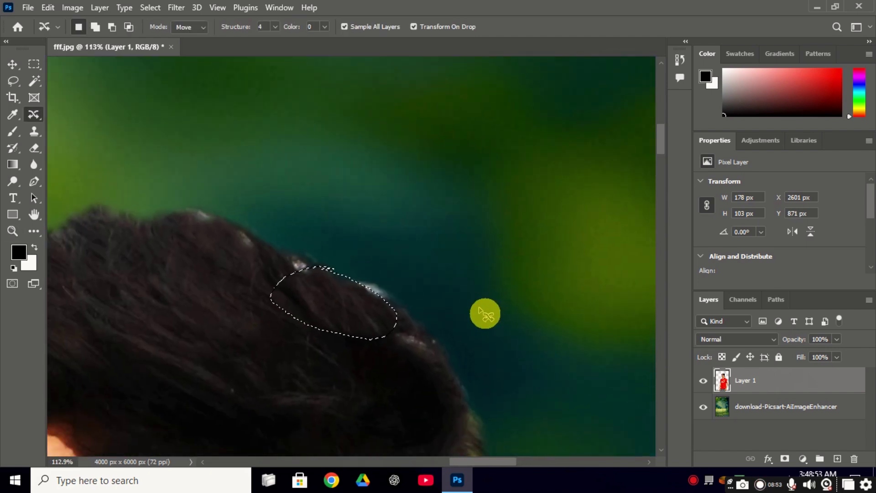
left_click(499, 351)
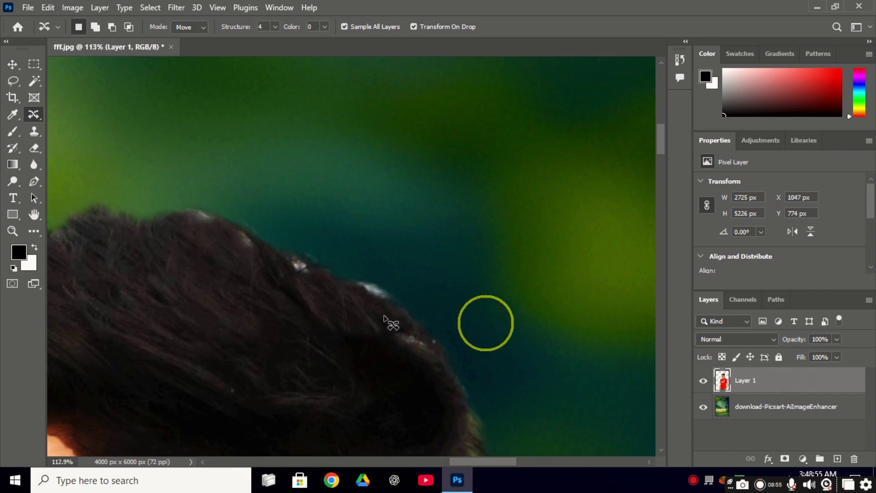
mouse_move(352, 312)
left_mouse_down()
mouse_move(377, 313)
mouse_move(336, 290)
mouse_move(340, 302)
mouse_move(393, 302)
left_mouse_up()
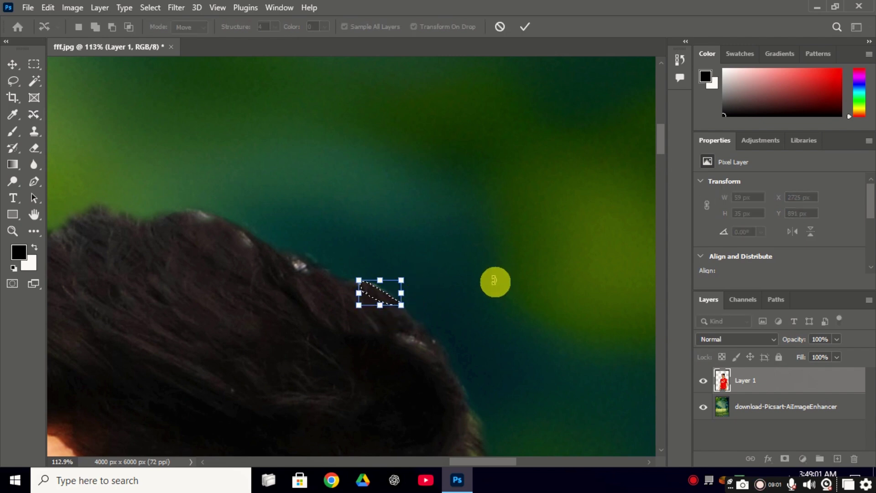
key("Return")
mouse_move(284, 293)
left_mouse_down()
mouse_move(322, 315)
mouse_move(302, 281)
mouse_move(283, 283)
mouse_move(305, 272)
left_mouse_up()
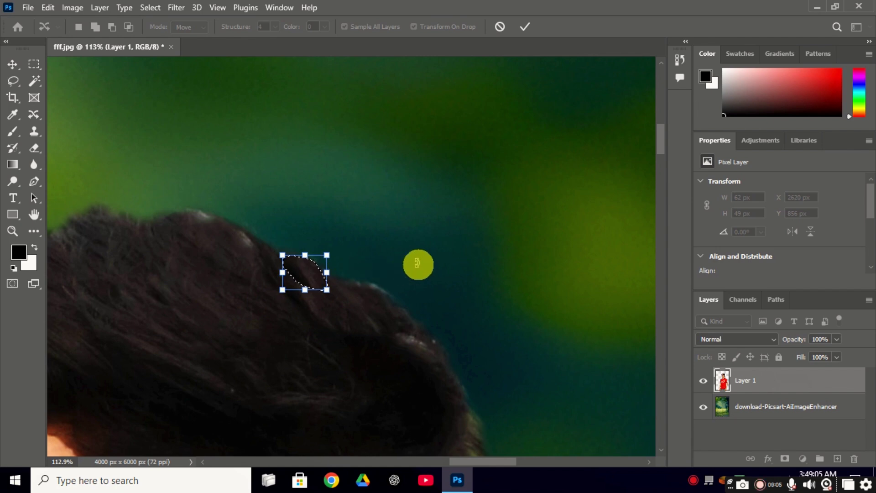
key("Return")
- Patch the light flecks at the top of the hair and farther down its back edge with neighbouring dark hair
mouse_move(214, 275)
left_mouse_down()
mouse_move(249, 286)
mouse_move(225, 288)
left_mouse_up()
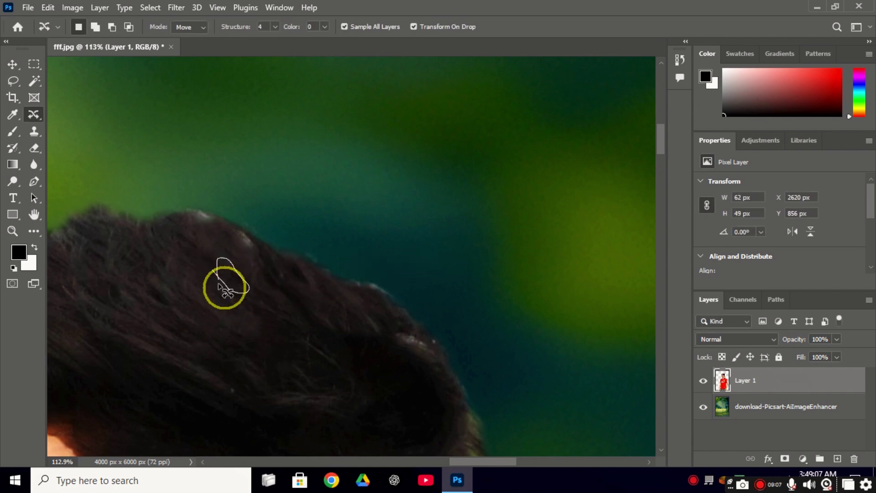
left_click_drag(248, 242, 210, 231)
key("Return")
mouse_move(367, 351)
left_mouse_down()
mouse_move(374, 369)
mouse_move(367, 351)
left_mouse_up()
scroll(507, 328, "down", 5)
key("Return")
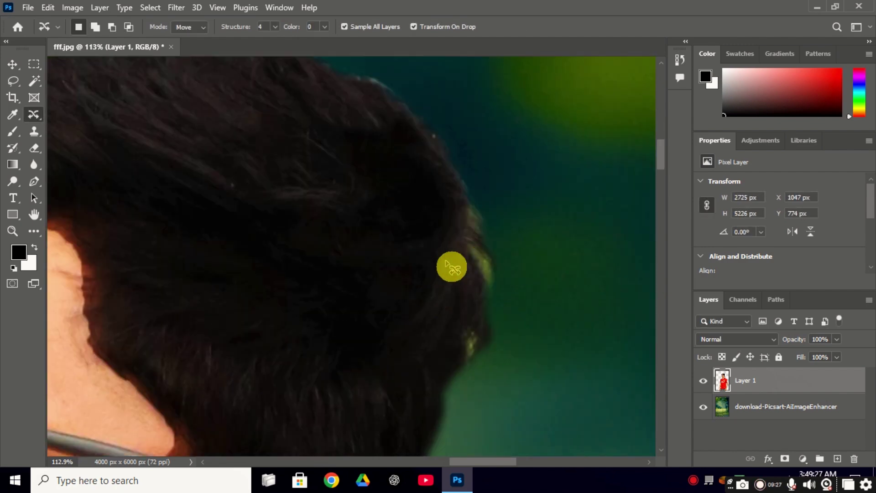
- Cover the green fringe spots along the back edge of the hair with dark hair using Content-Aware Move
left_click_drag(452, 267, 525, 290)
key("Return")
mouse_move(471, 319)
left_mouse_down()
mouse_move(474, 351)
mouse_move(479, 342)
left_mouse_up()
scroll(543, 322, "up", 1)
left_click(469, 344)
- Examine the retouched hair edges and the whole portrait against the park background
key("z")
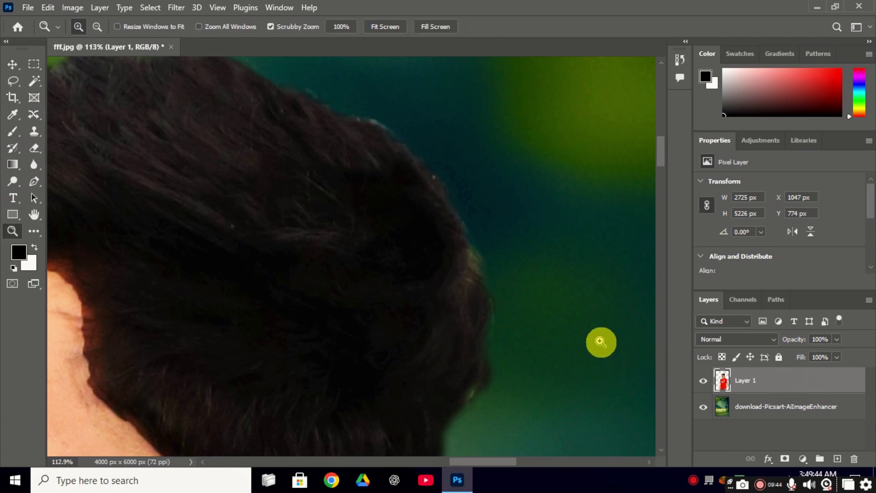
left_click_drag(560, 340, 466, 260)
key("j")
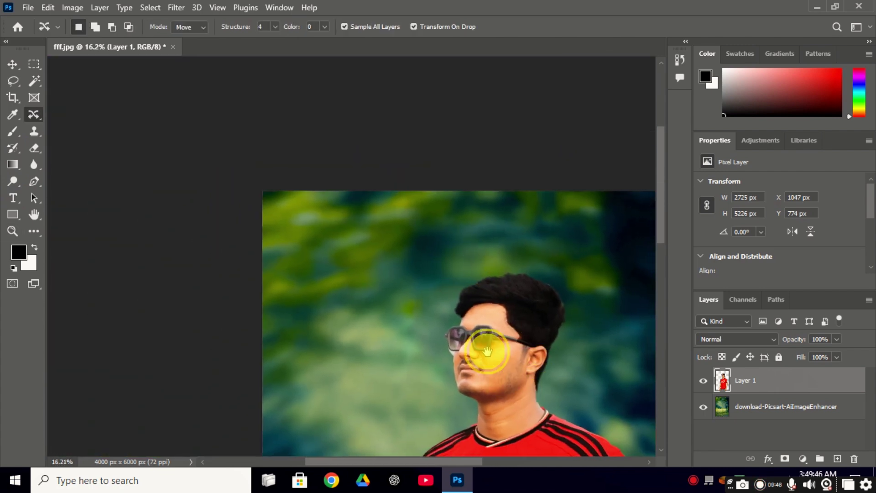
left_click_drag(487, 351, 418, 285)
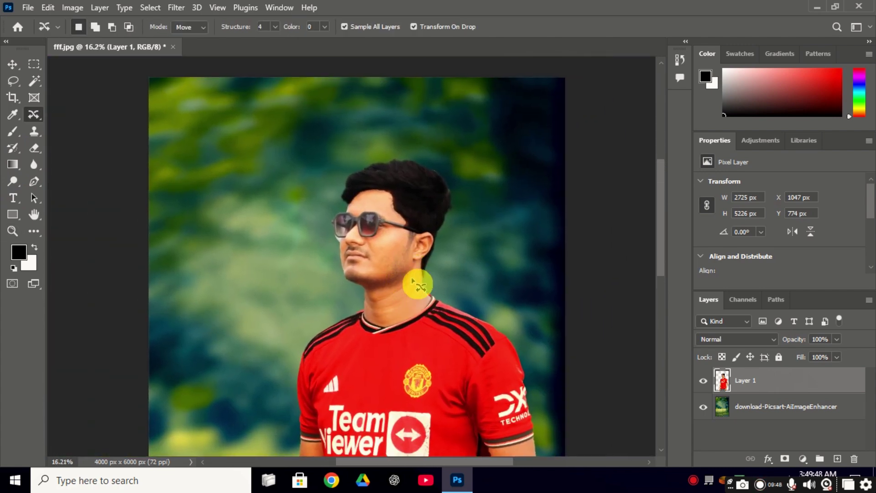
left_click(425, 246)
scroll(428, 258, "down", 3)
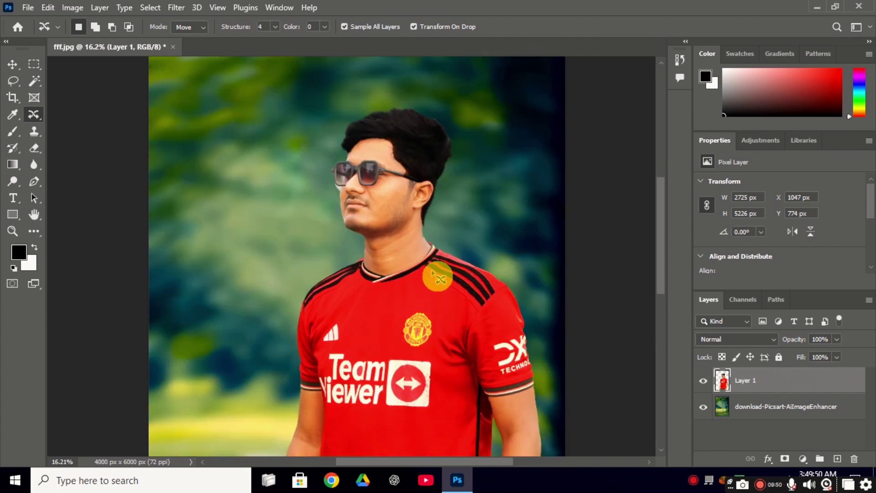
key("z")
left_click_drag(504, 285, 449, 254)
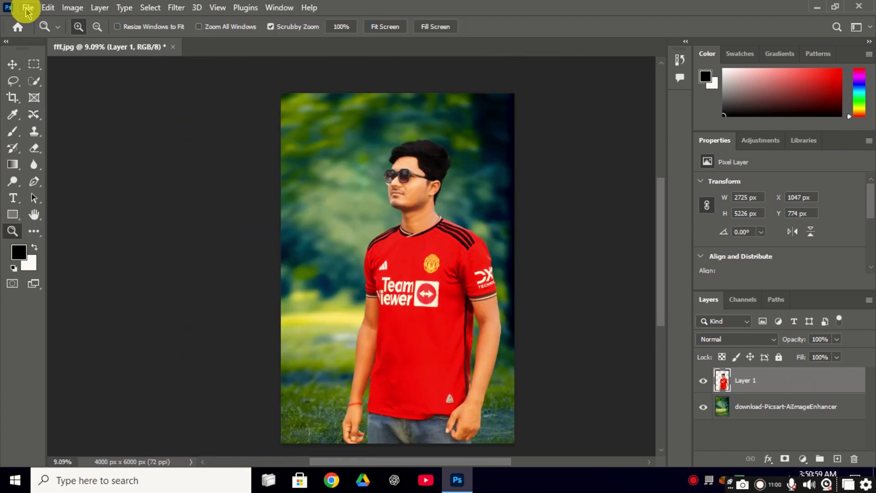
- Export the finished portrait to the Desktop as fff.png in PNG format at 4000 x 6000 px and 100% scale with transparency
left_click(28, 8)
mouse_move(63, 210)
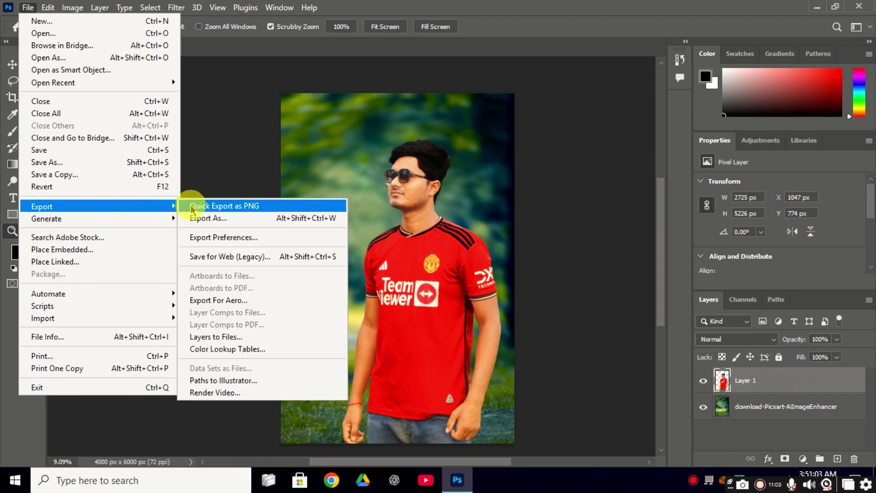
left_click(211, 217)
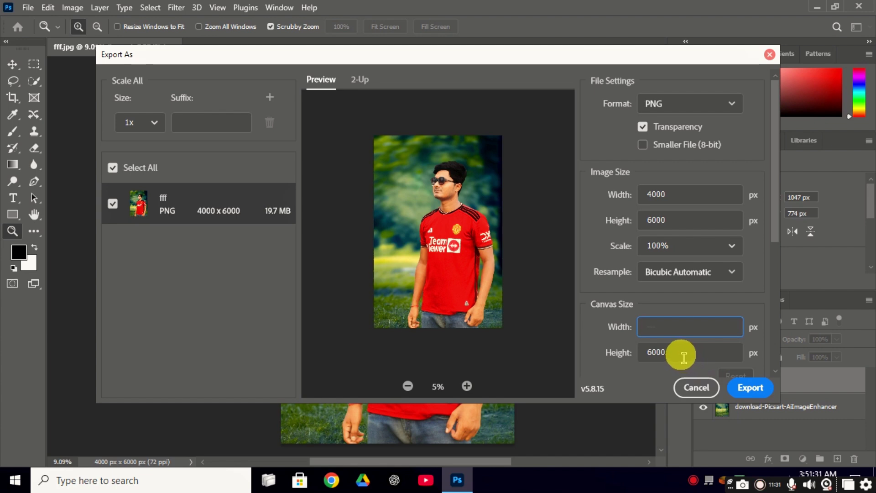
left_click(743, 388)
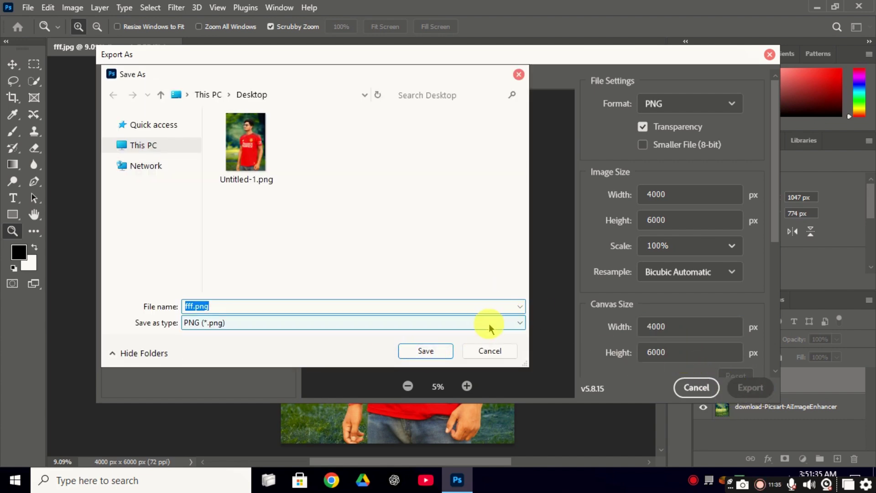
left_click(414, 352)
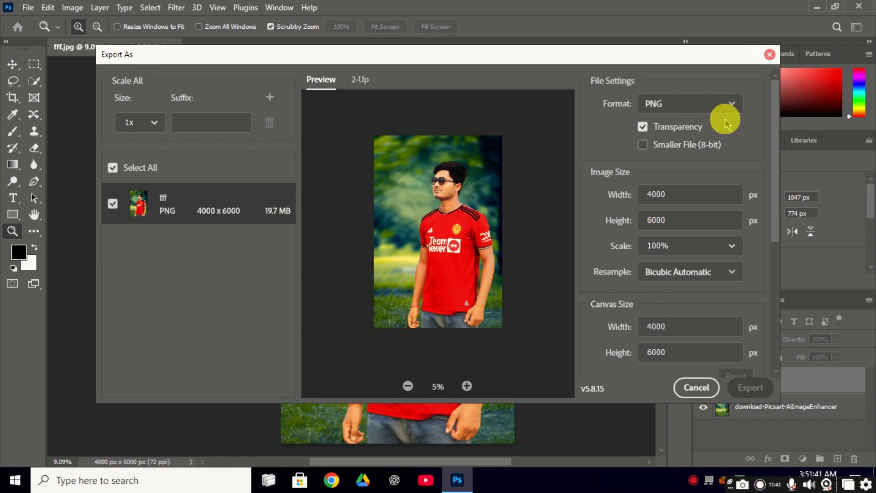
left_click(770, 55)
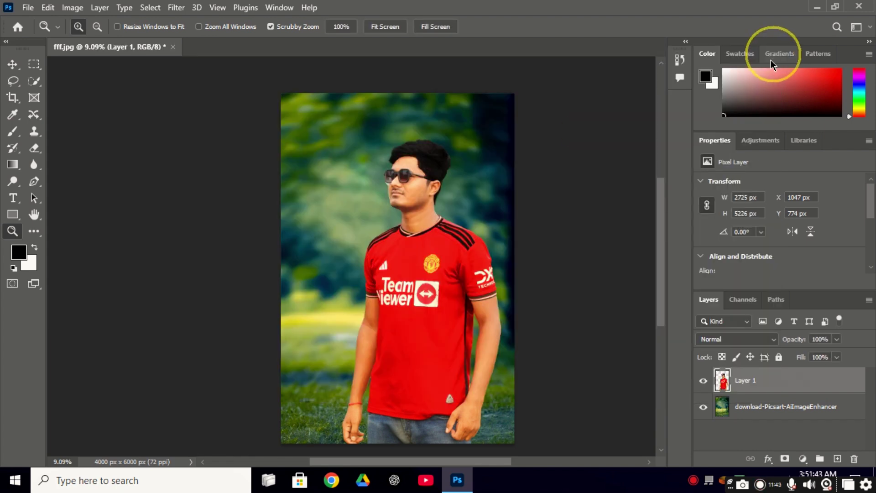
- Quit Photoshop without saving the changes to fff.jpg and refresh the desktop
left_click(859, 8)
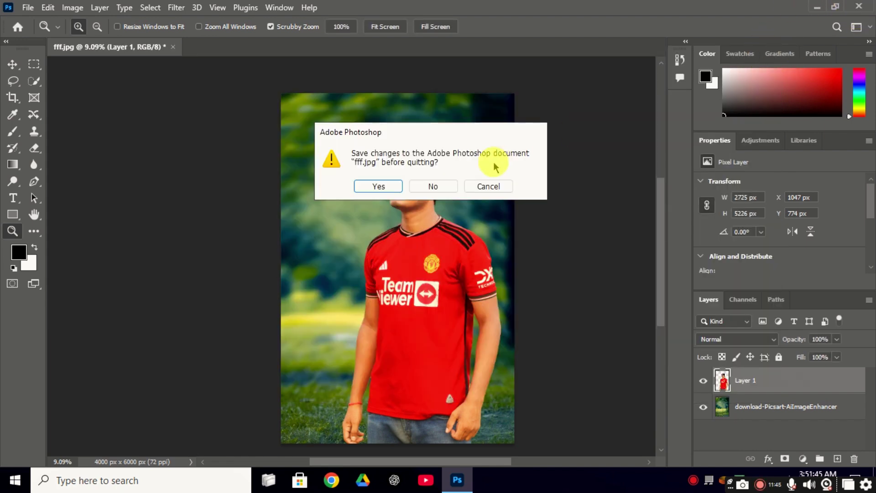
left_click(431, 187)
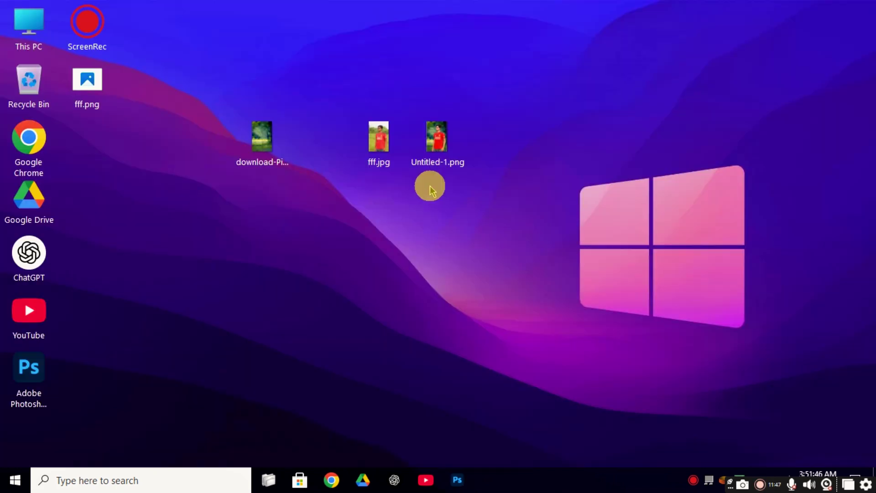
right_click(617, 101)
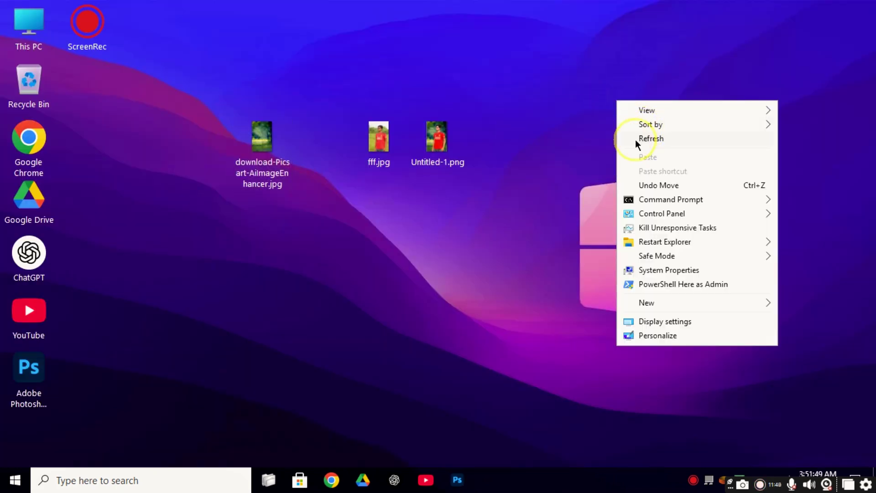
left_click(631, 138)
- Open Untitled-1.png in Windows Photo Viewer, compare the edited portrait with the original fff.jpg, and close the viewer
double_click(449, 147)
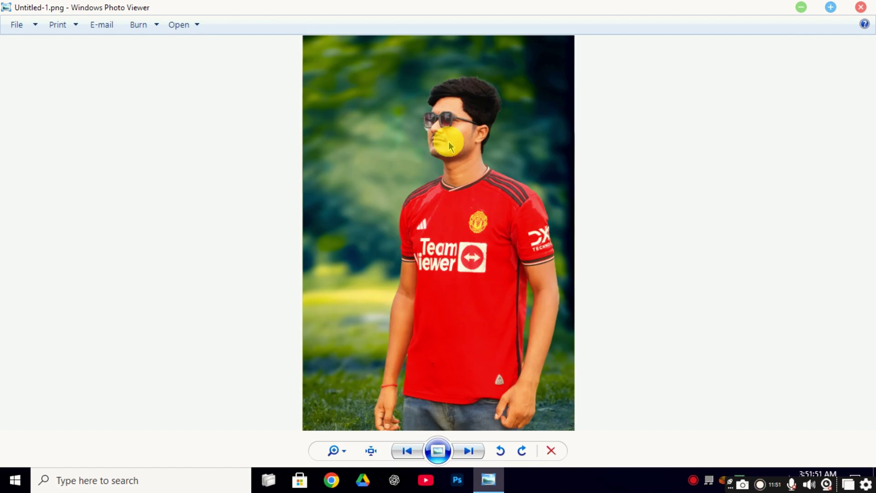
left_click(402, 453)
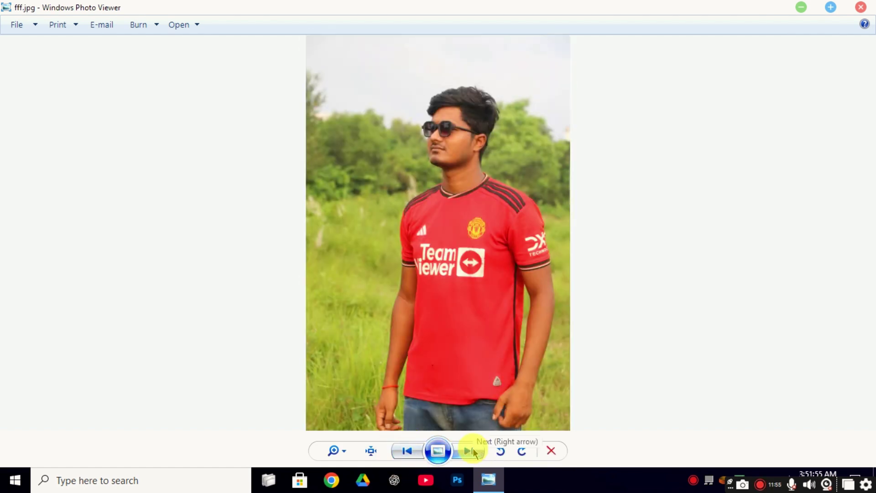
left_click(470, 451)
left_click(407, 451)
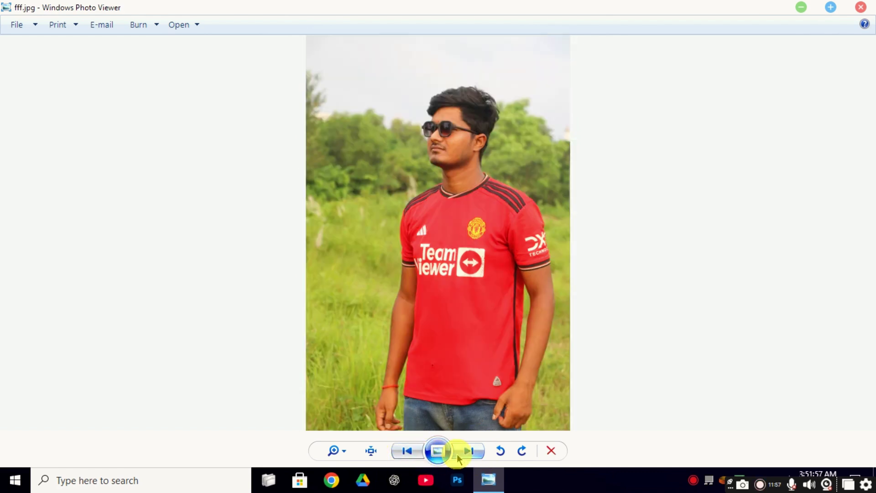
left_click(460, 452)
left_click(861, 7)
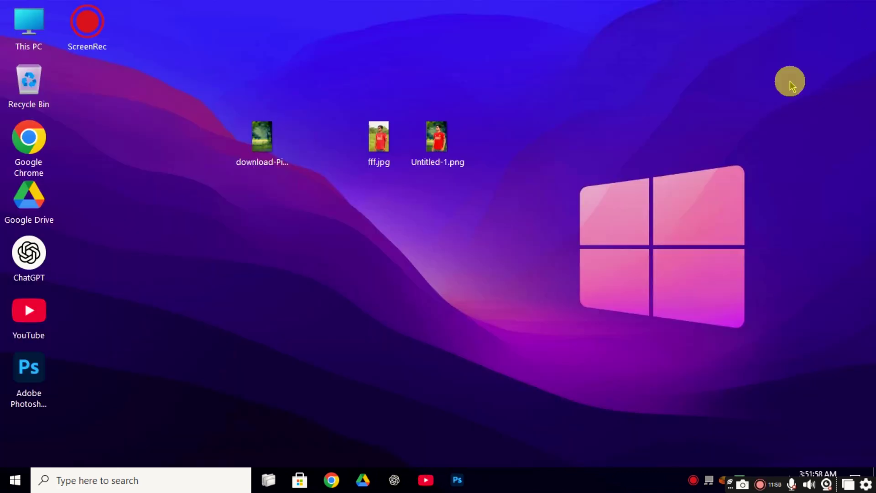
right_click(648, 55)
left_click(685, 94)
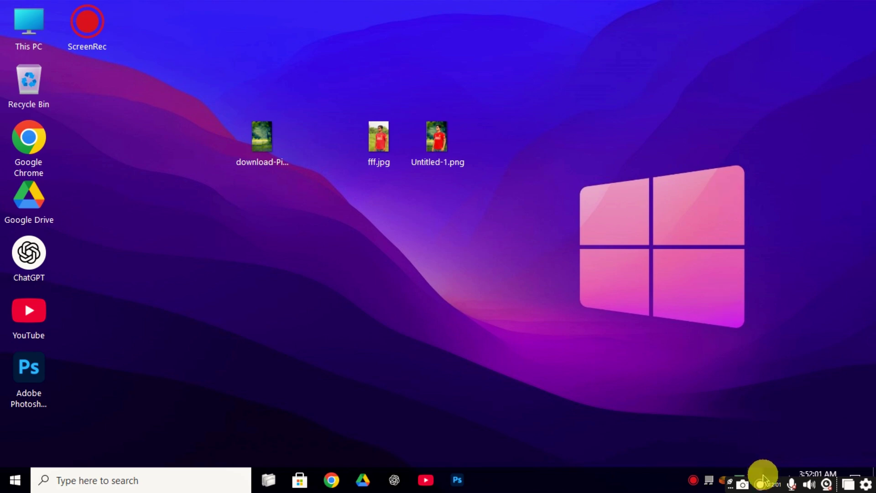
right_click(729, 221)
left_click(730, 259)
right_click(668, 164)
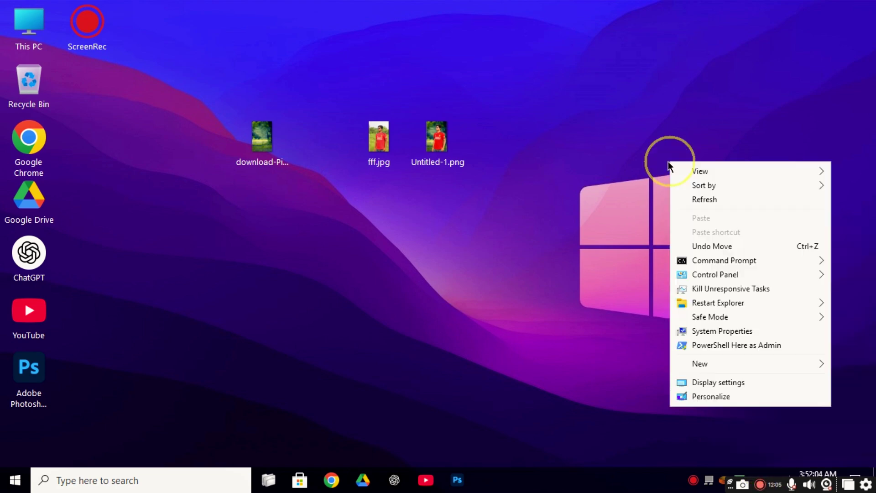
left_click(678, 198)
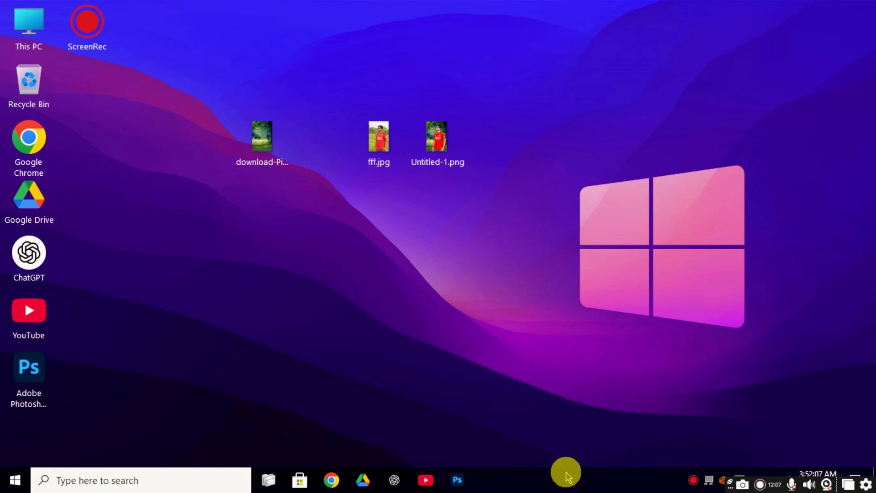